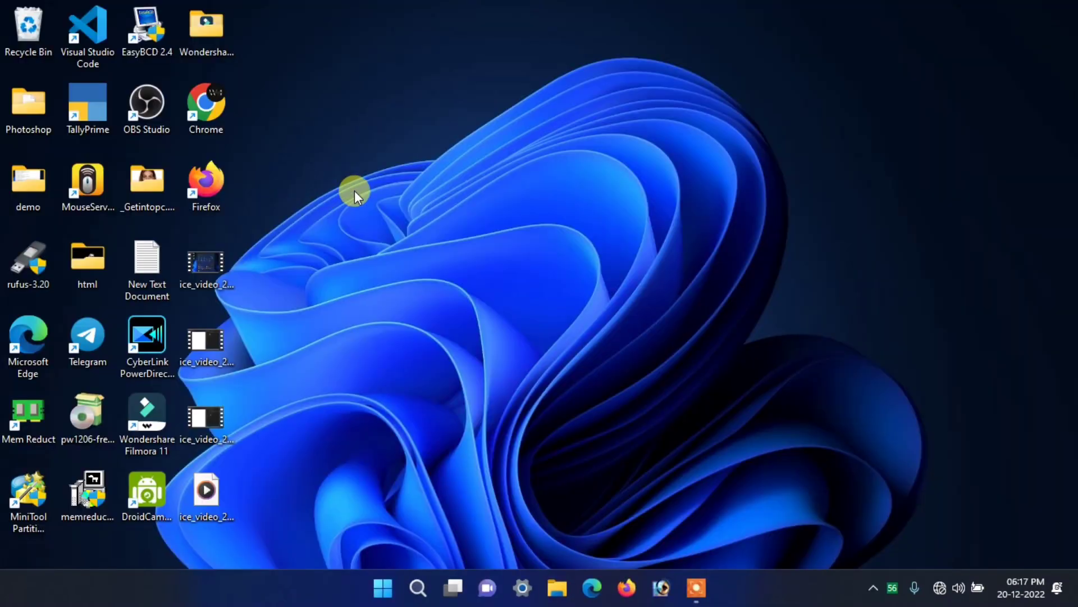
Launch TallyPrime in Educational Mode and open the creation form for a new ledger master
double_click(86, 98)
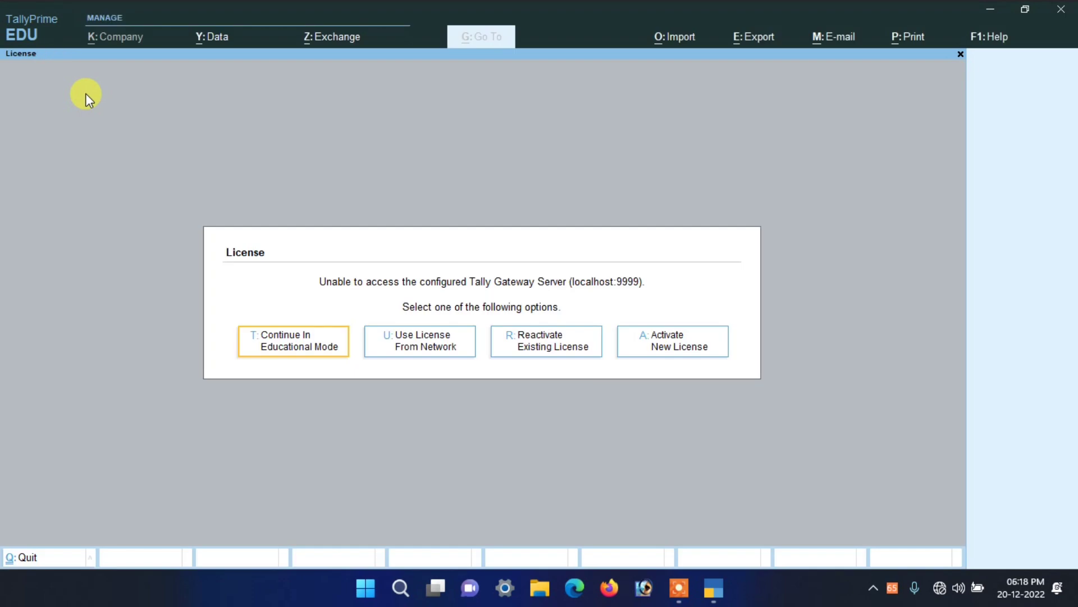
left_click(313, 353)
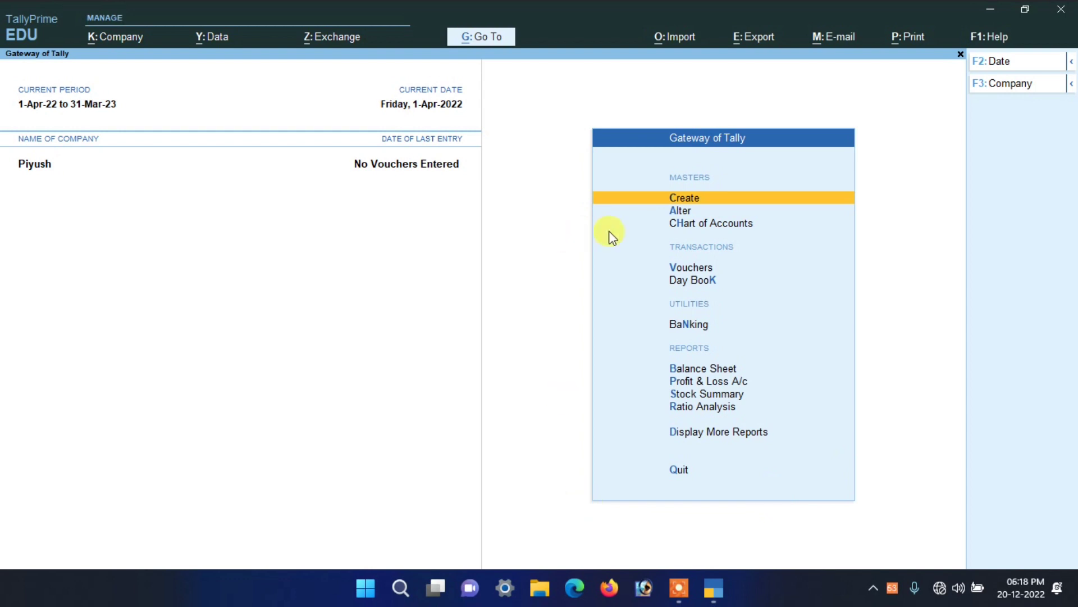
left_click(671, 204)
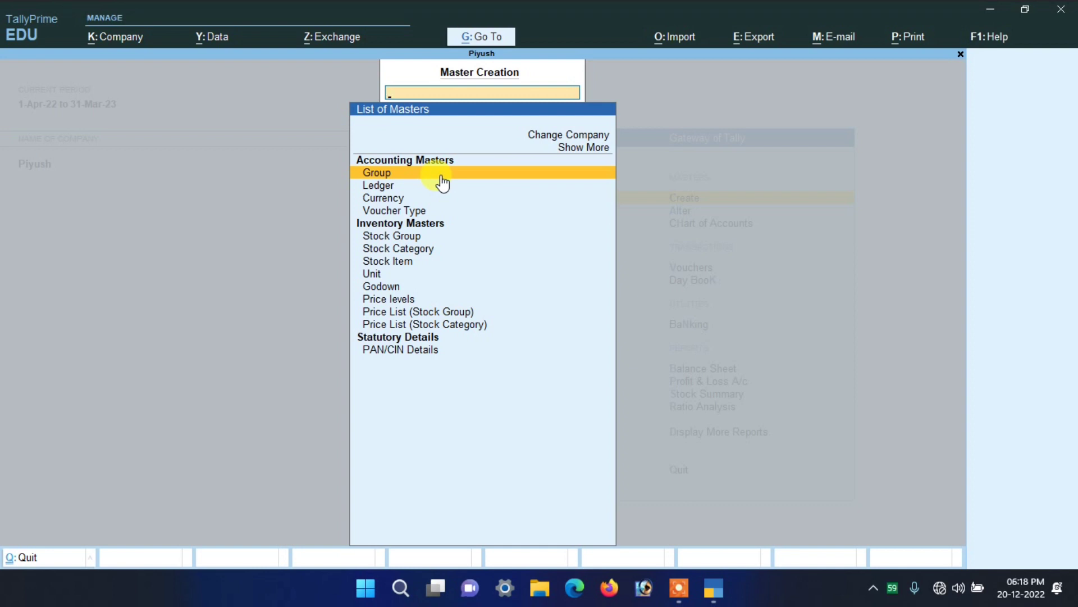
left_click(381, 188)
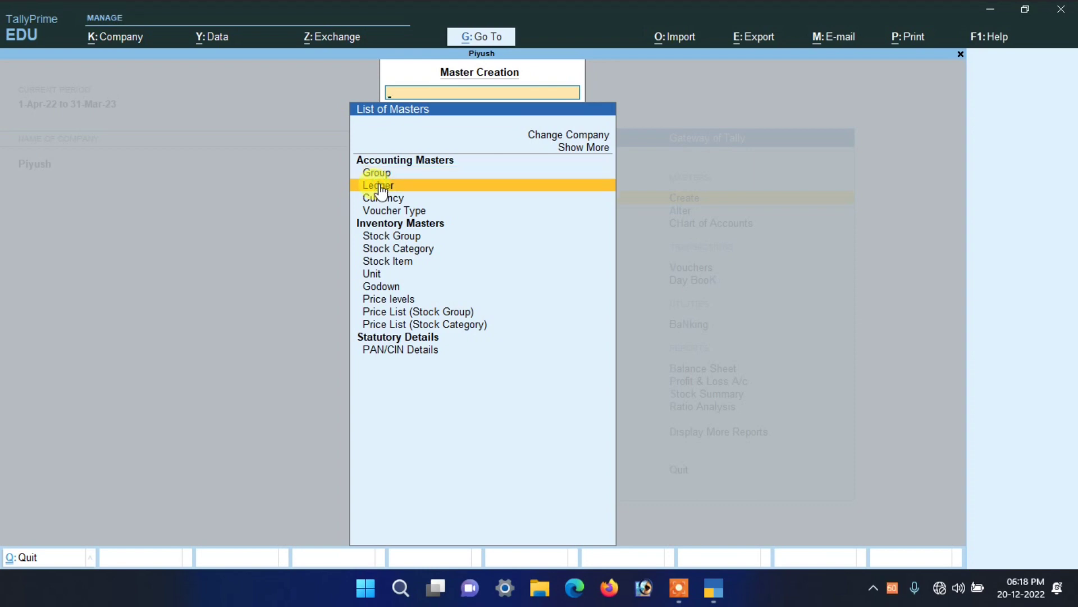
left_click(381, 188)
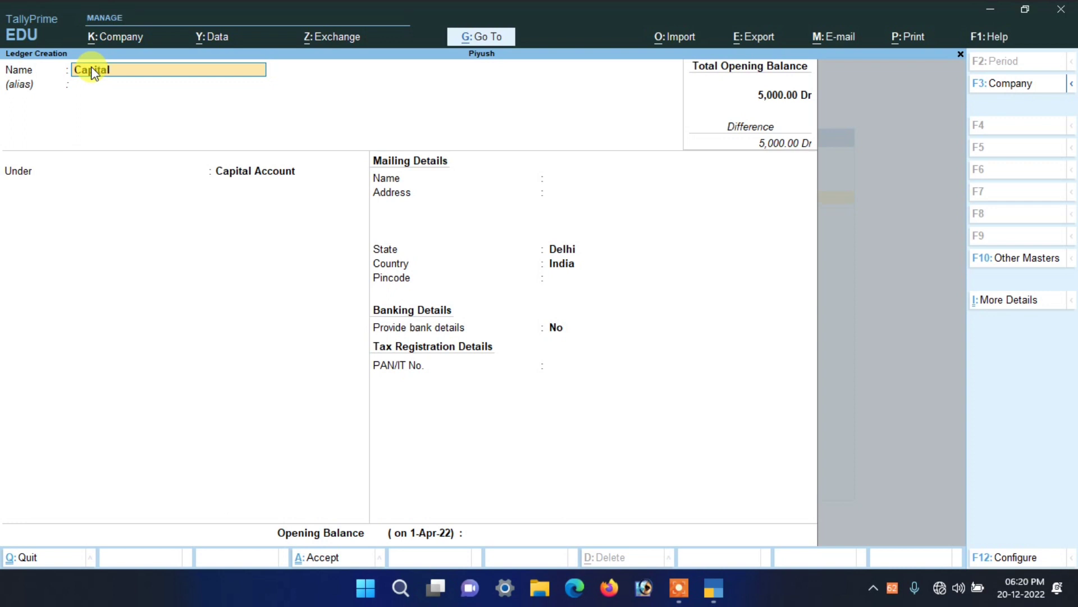
Create a ledger named Capital under Capital Account, keeping the default mailing and bank details and leaving the opening balance blank
key("Return")
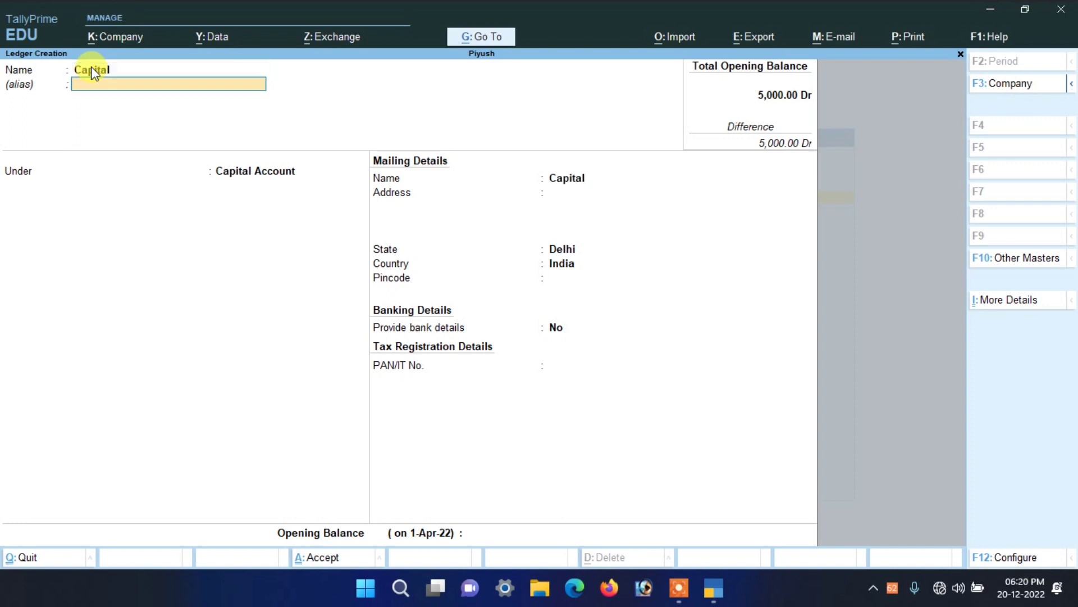
key("Return")
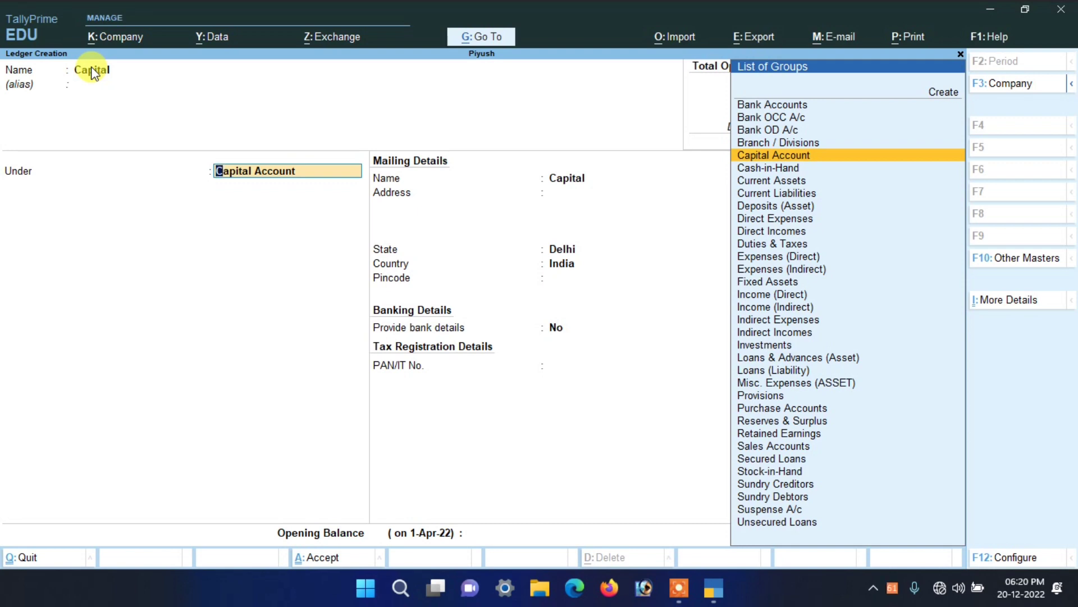
key("Return")
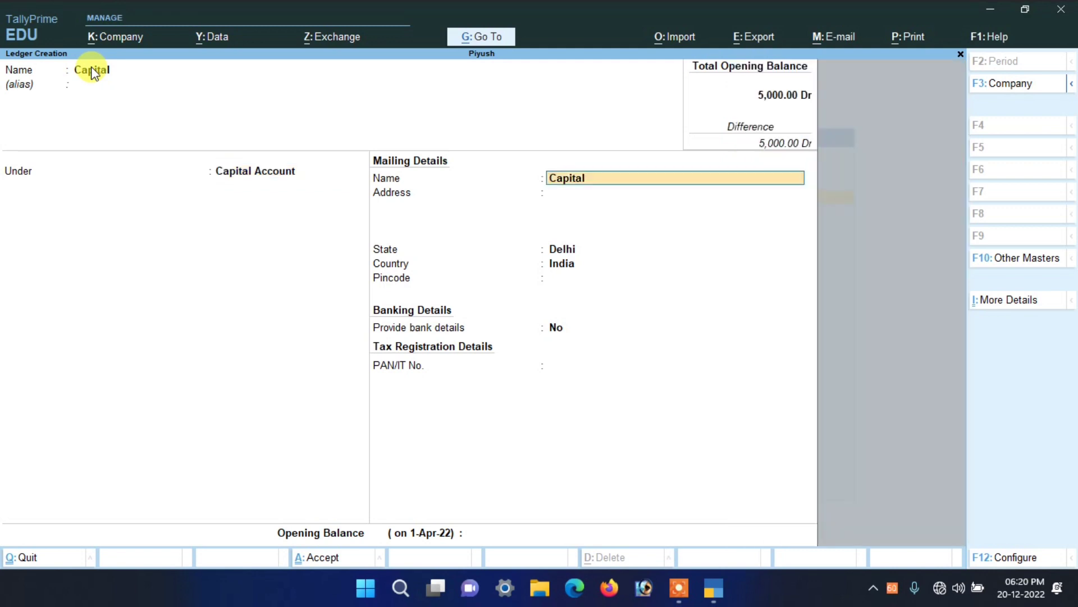
key("Return")
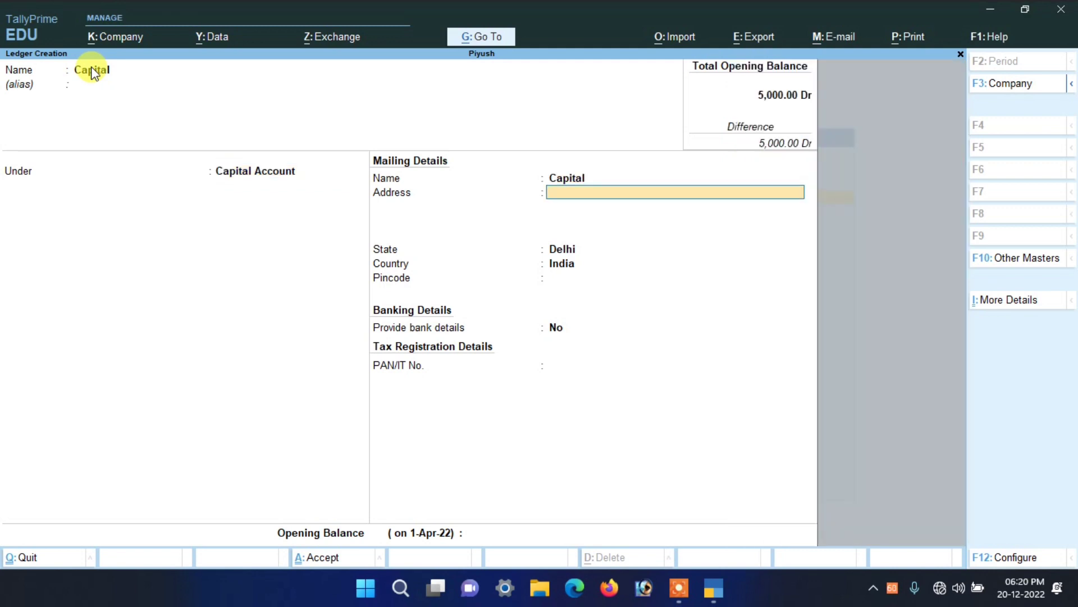
key("Return")
key("Return")
key("Return")
key("Return")
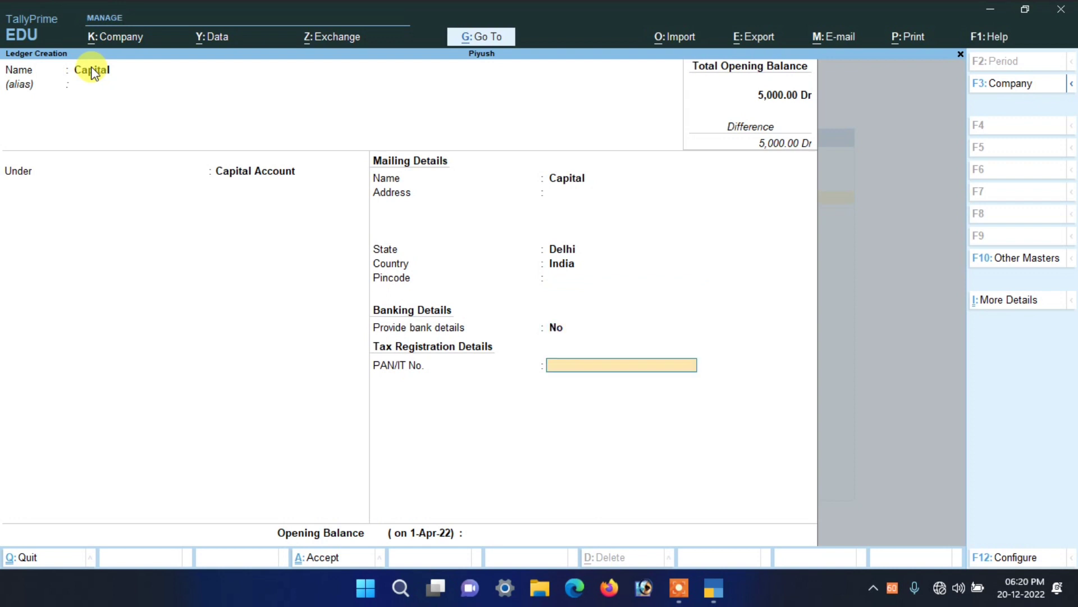
key("Return")
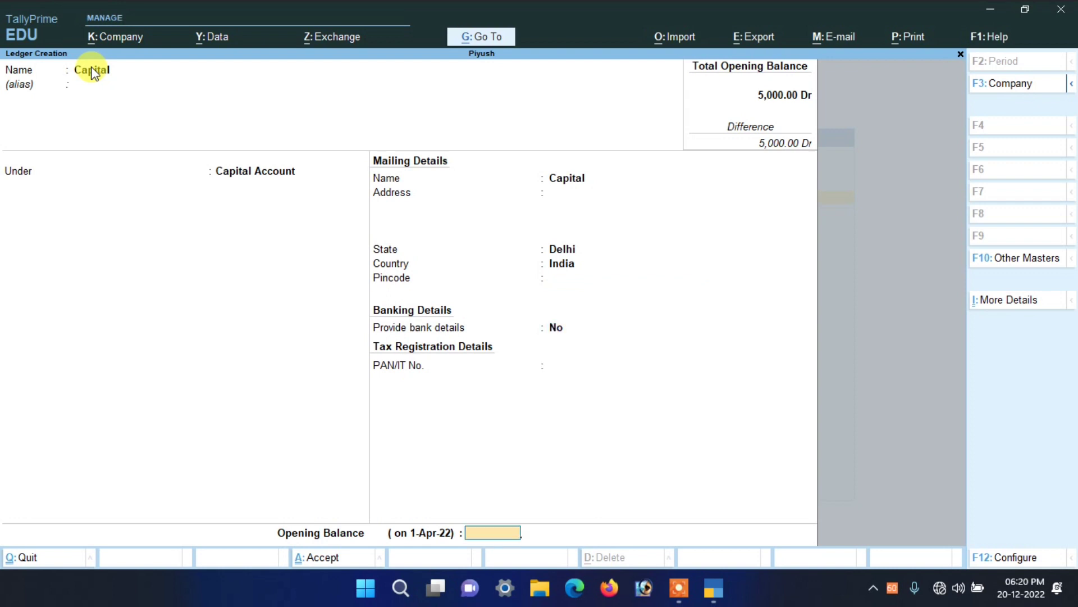
key("Return")
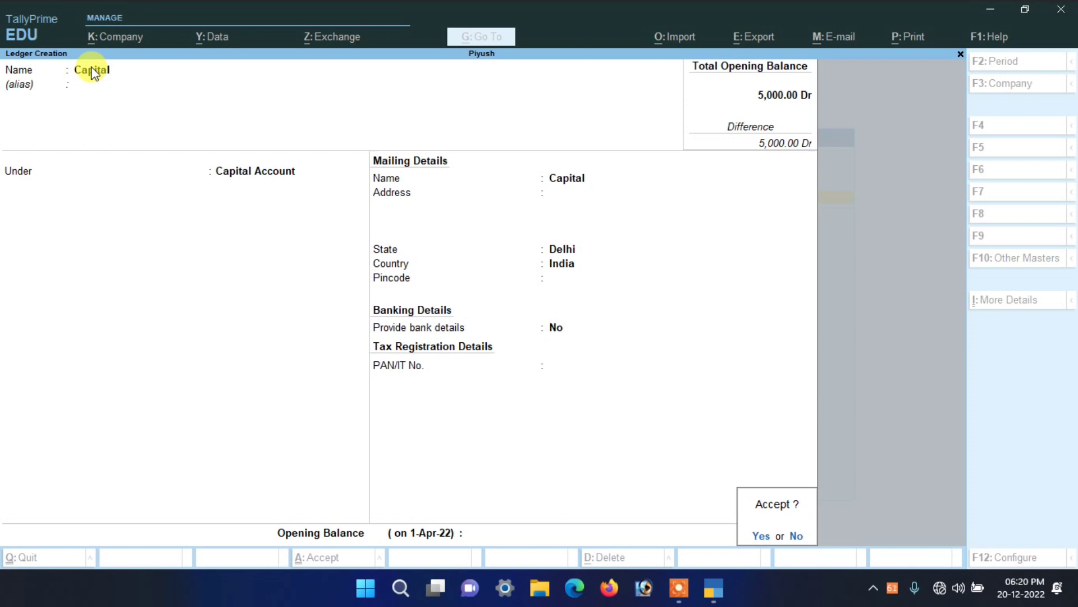
key("ctrl+a")
key("Return")
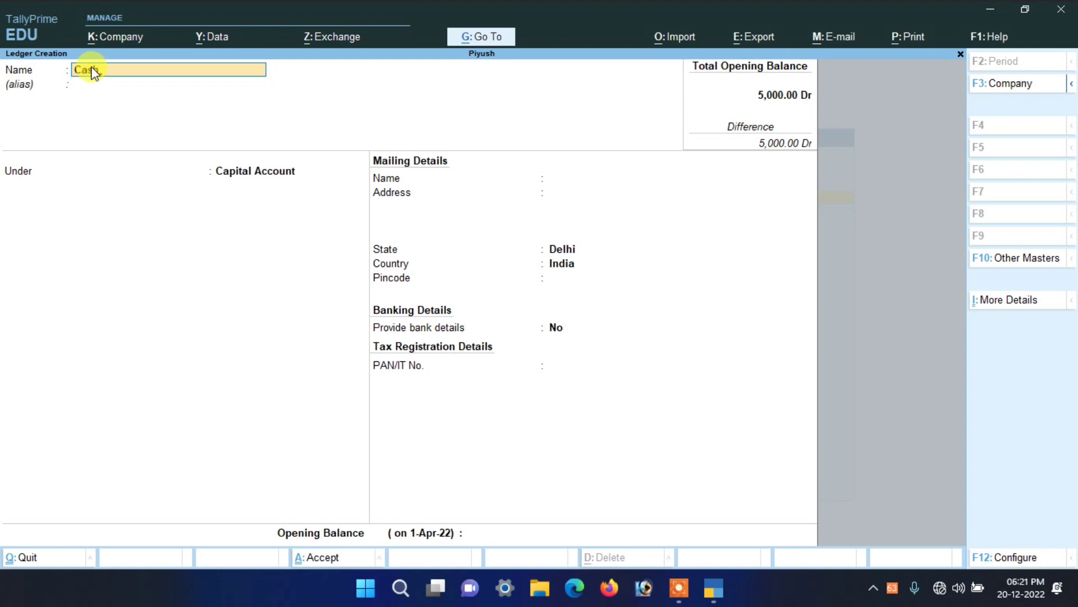
Try to create a ledger named Cash and clear the entered name
key("Return")
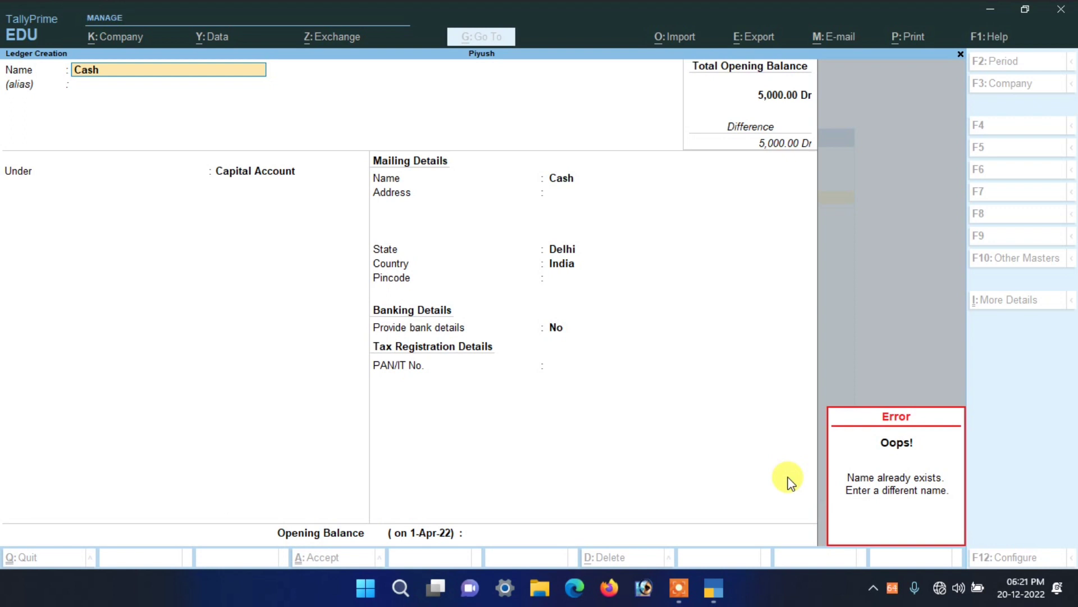
key("Escape")
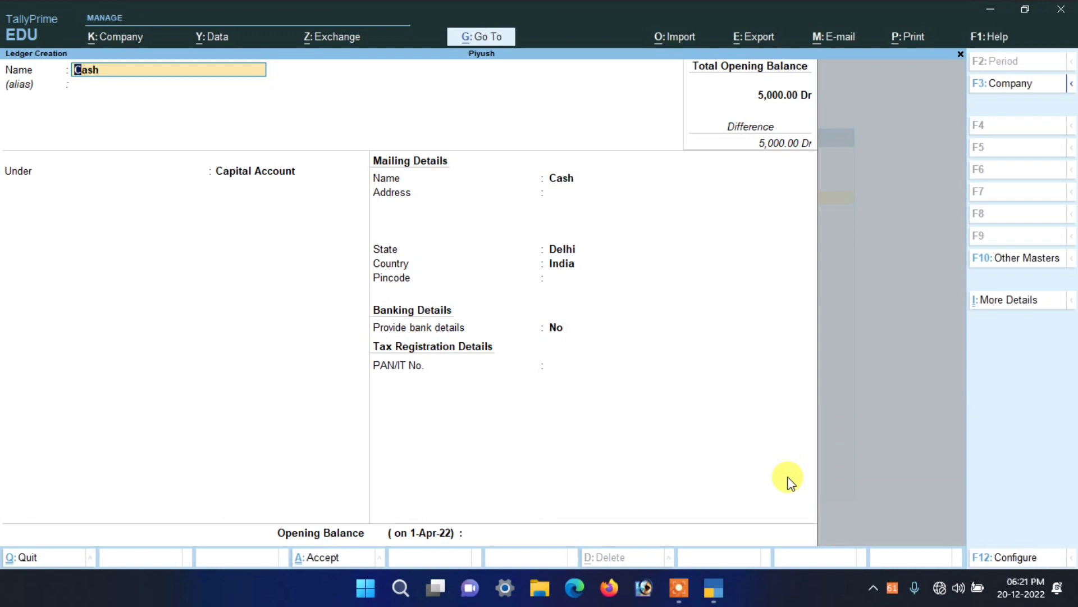
key("BackSpace")
key("BackSpace")
key("BackSpace")
key("BackSpace")
key("Return")
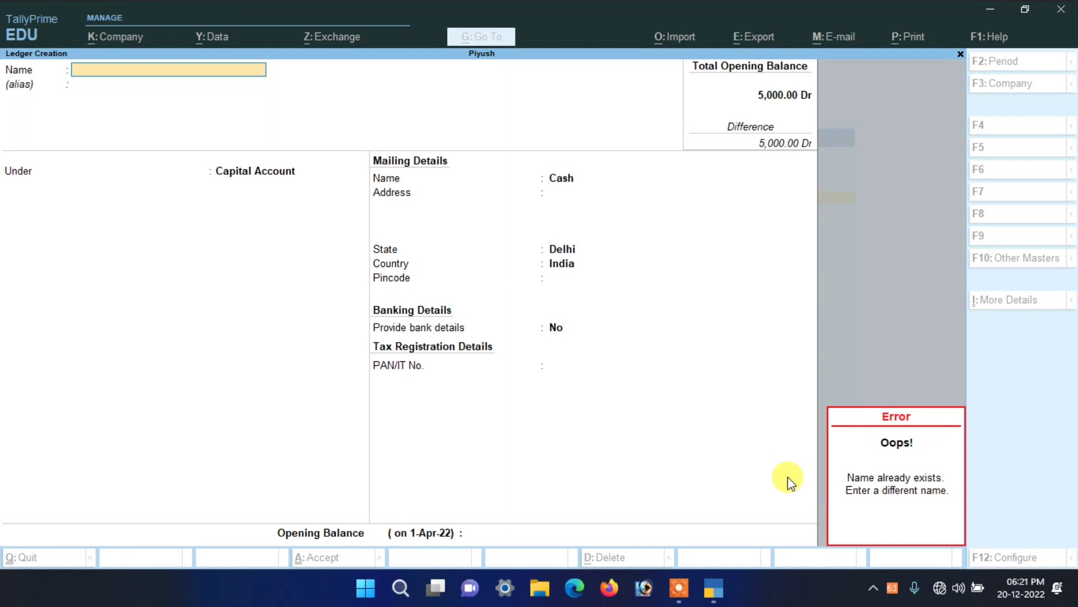
Create a ledger named Purchase under Purchase Accounts with the ledger type Not Applicable and a blank opening balance
type("Purchase")
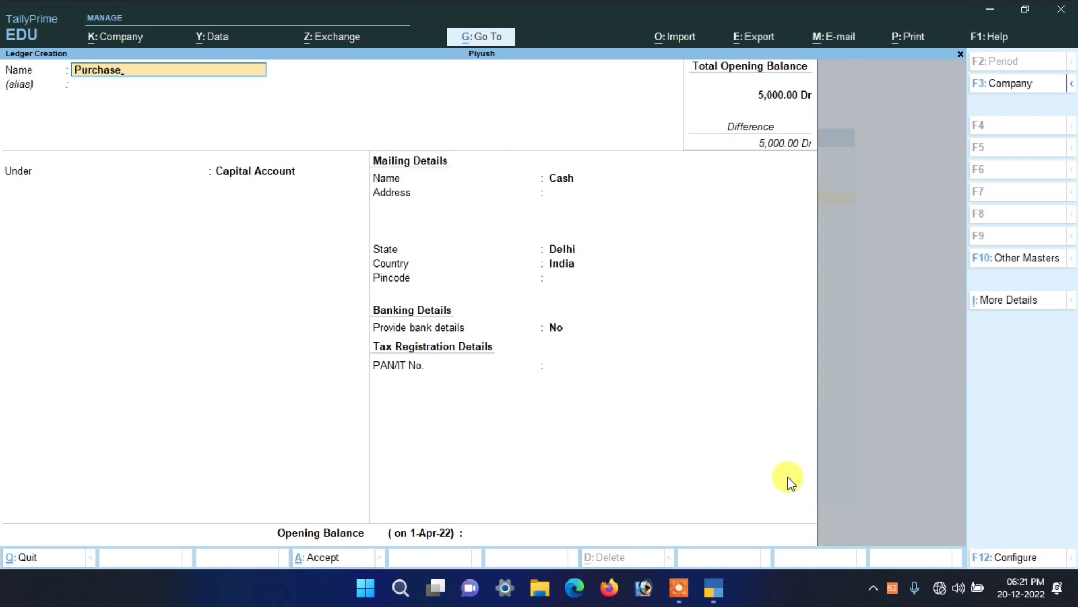
key("Return")
key("Return")
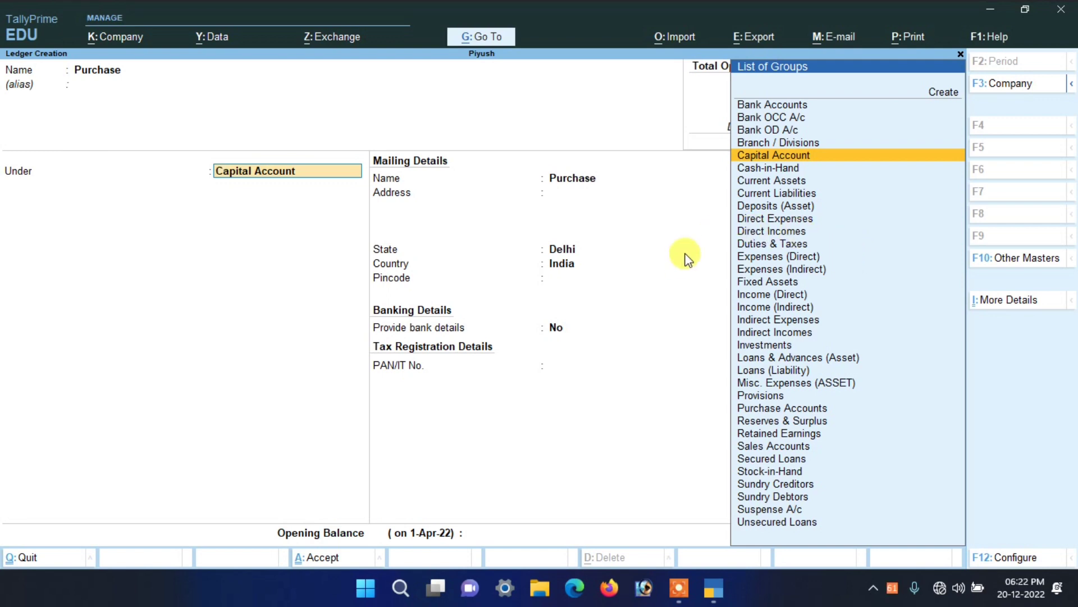
type("P")
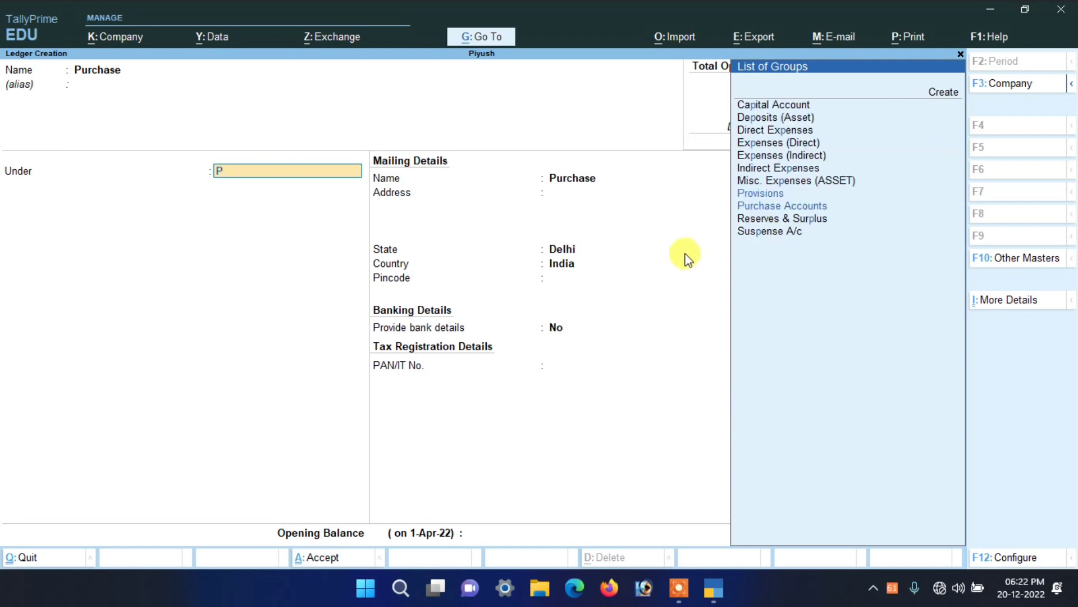
left_click(777, 208)
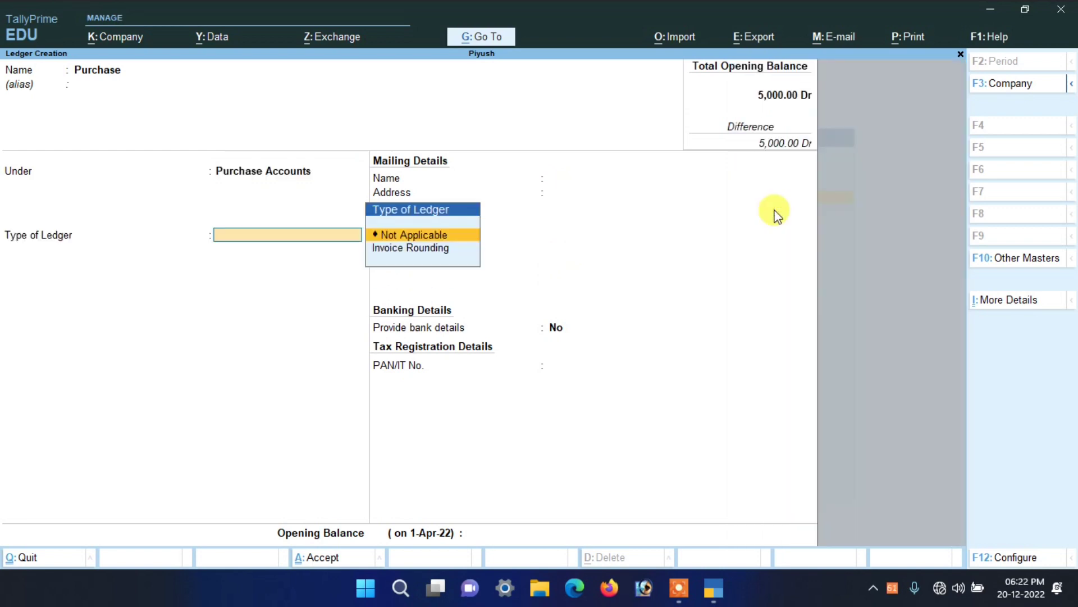
key("Return")
key("Return")
key("Return")
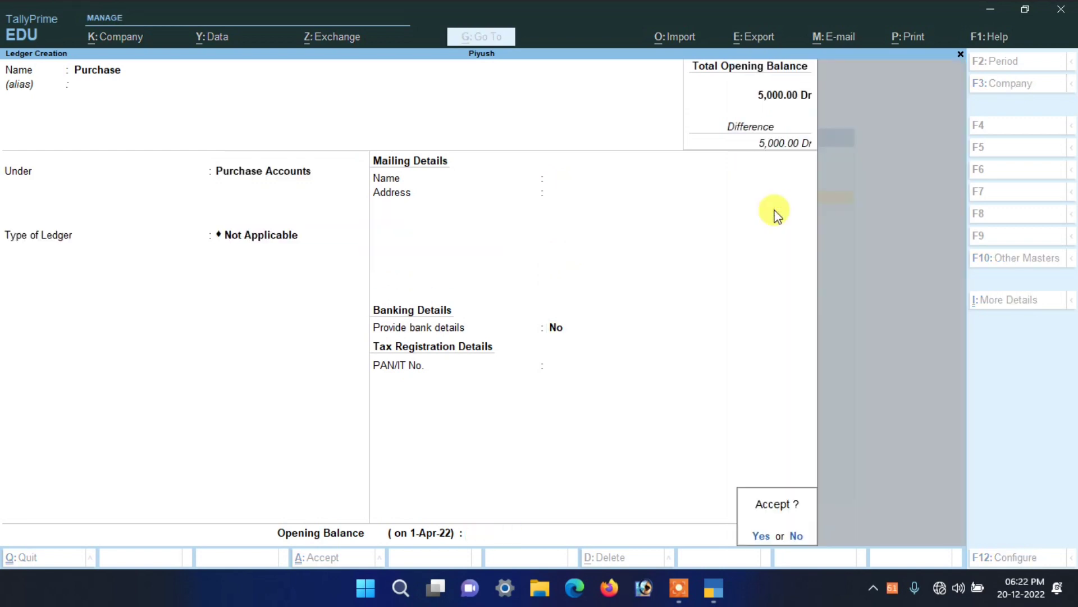
key("Return")
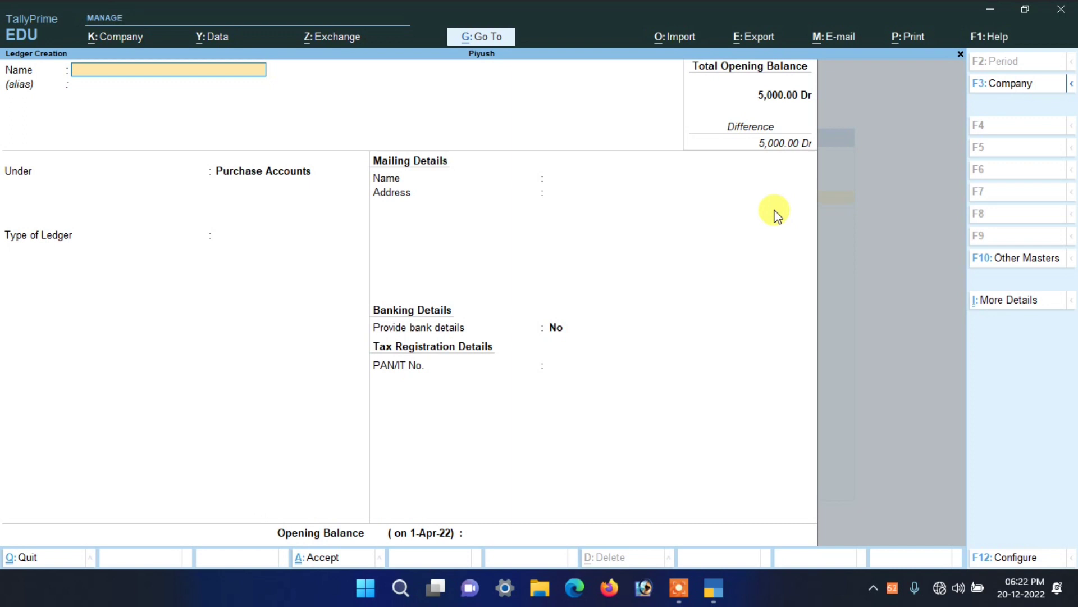
Enter the supplier's name for the new ledger and place it under Sundry Creditors
type("Raman")
key("Return")
key("Return")
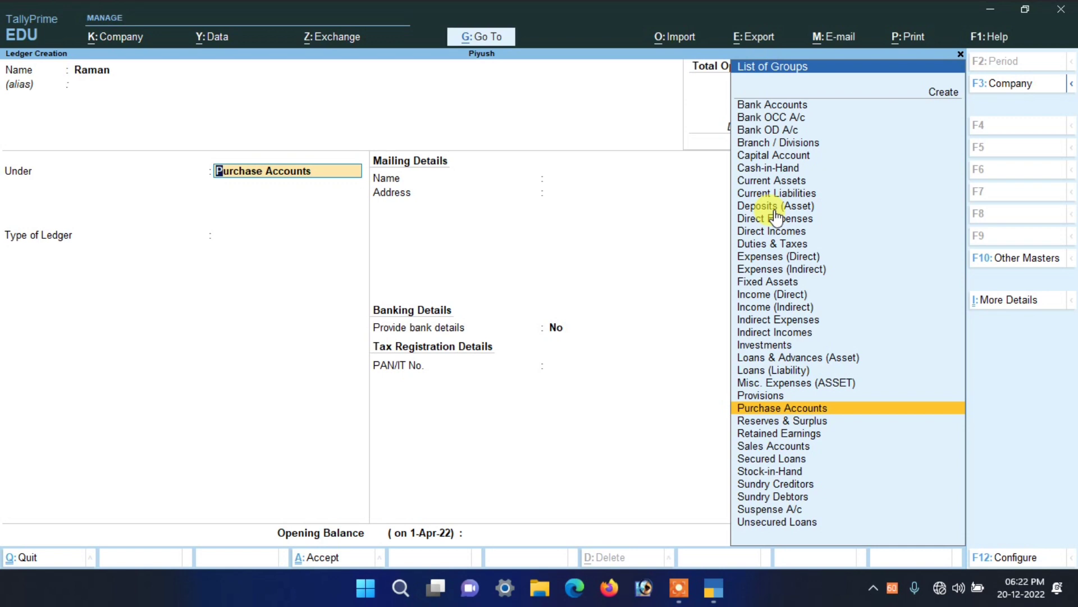
type("S")
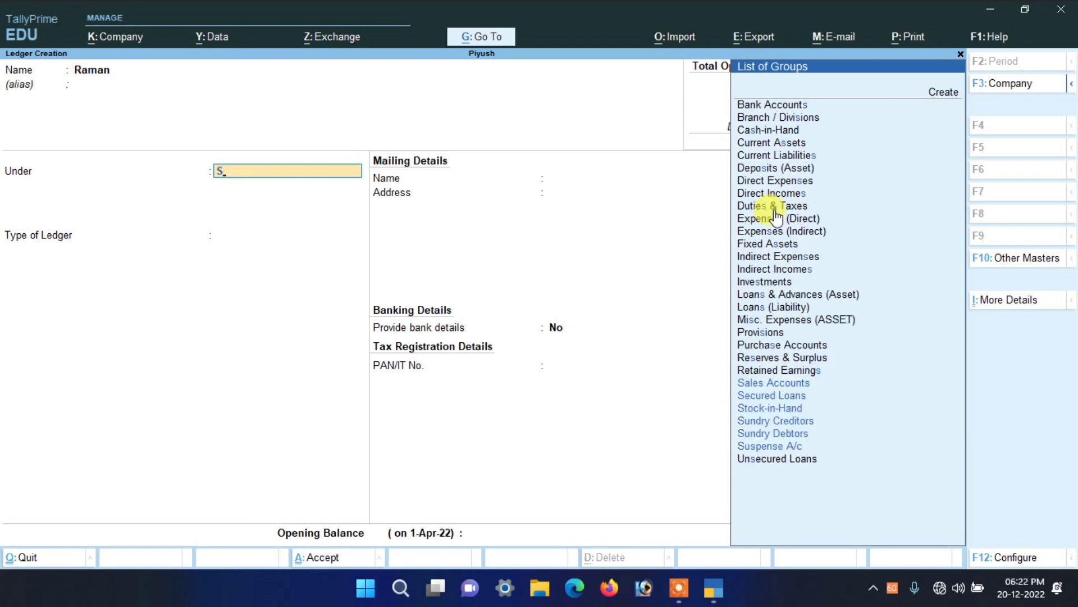
type("un")
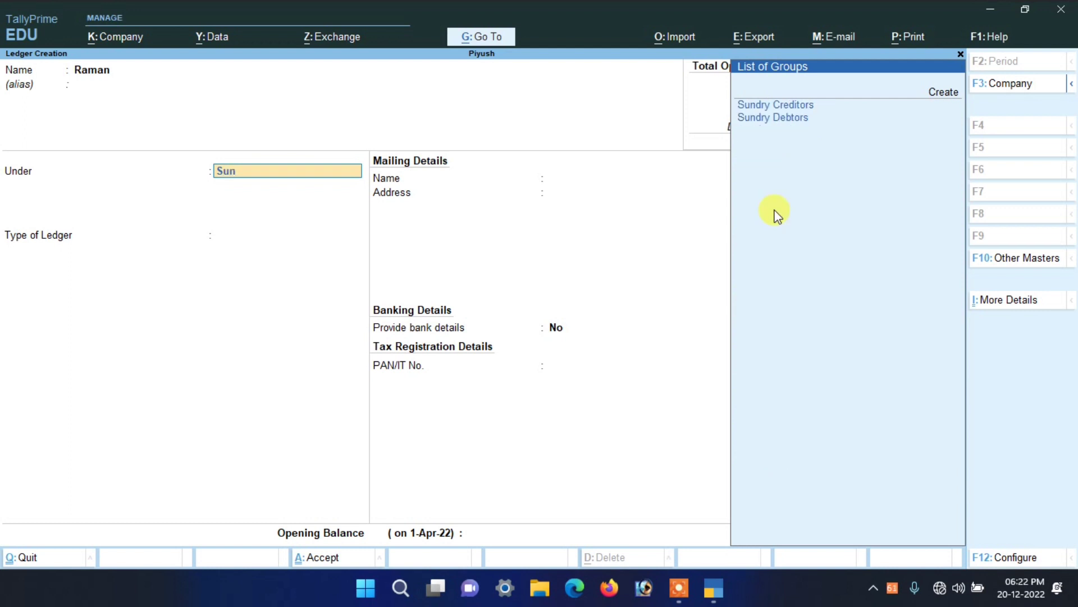
key("Down")
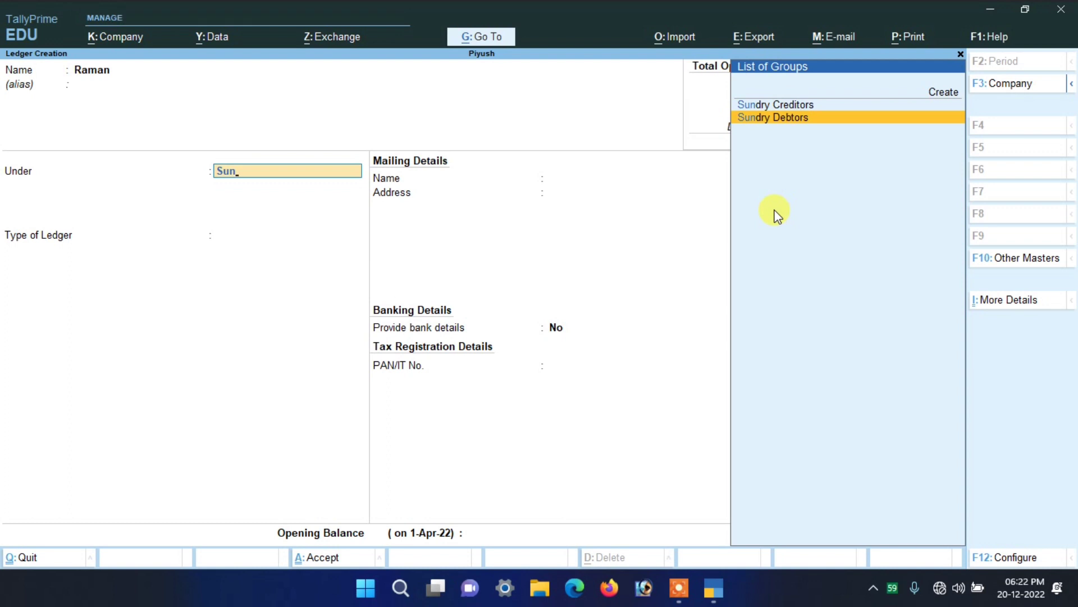
key("Up")
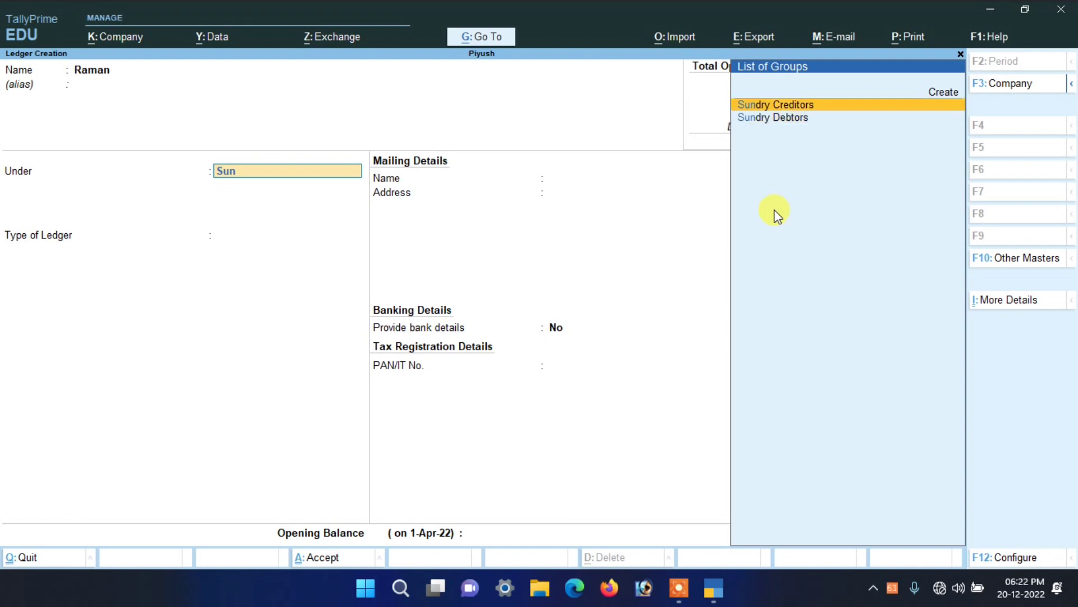
key("Return")
Save the supplier ledger with bill-by-bill balances set to Yes, keeping the remaining defaults and a blank opening balance
key("Return")
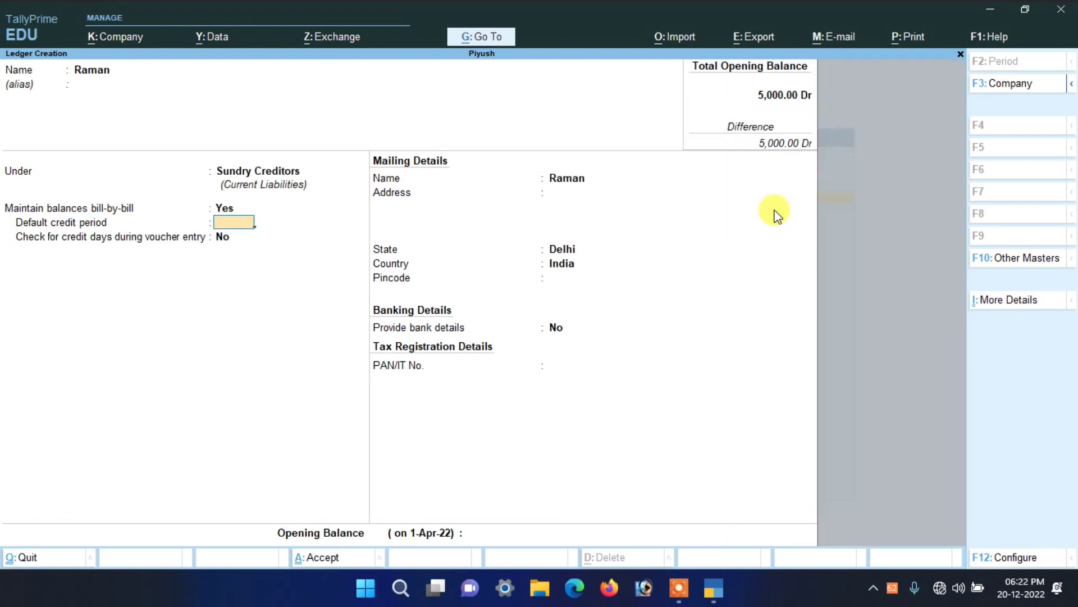
key("Return")
key("Return")
key("Return")
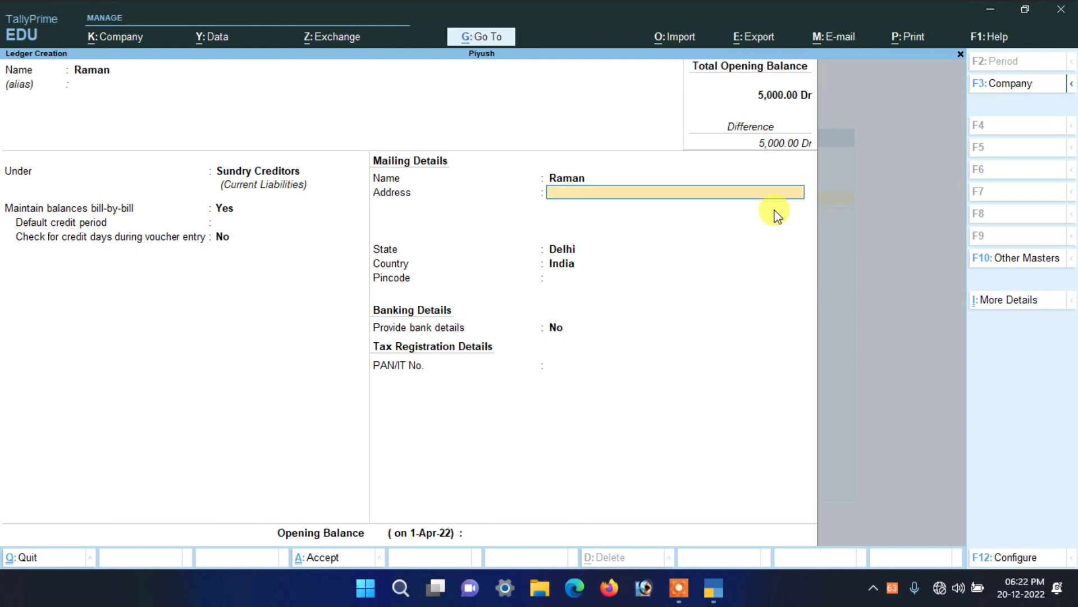
key("Return")
key("Return")
key("Return")
key("Return")
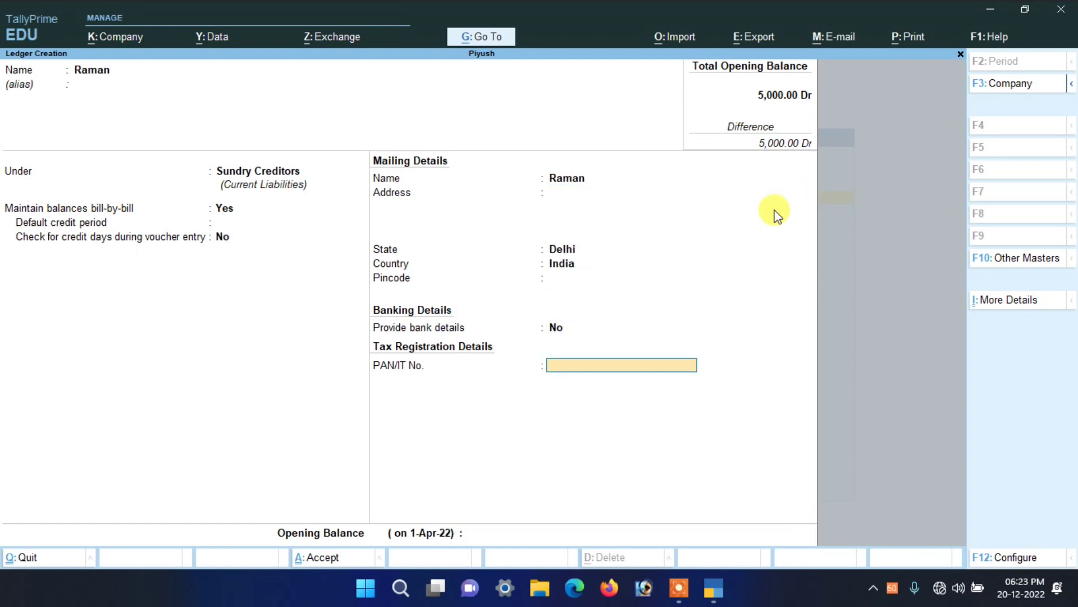
key("Return")
key("Return")
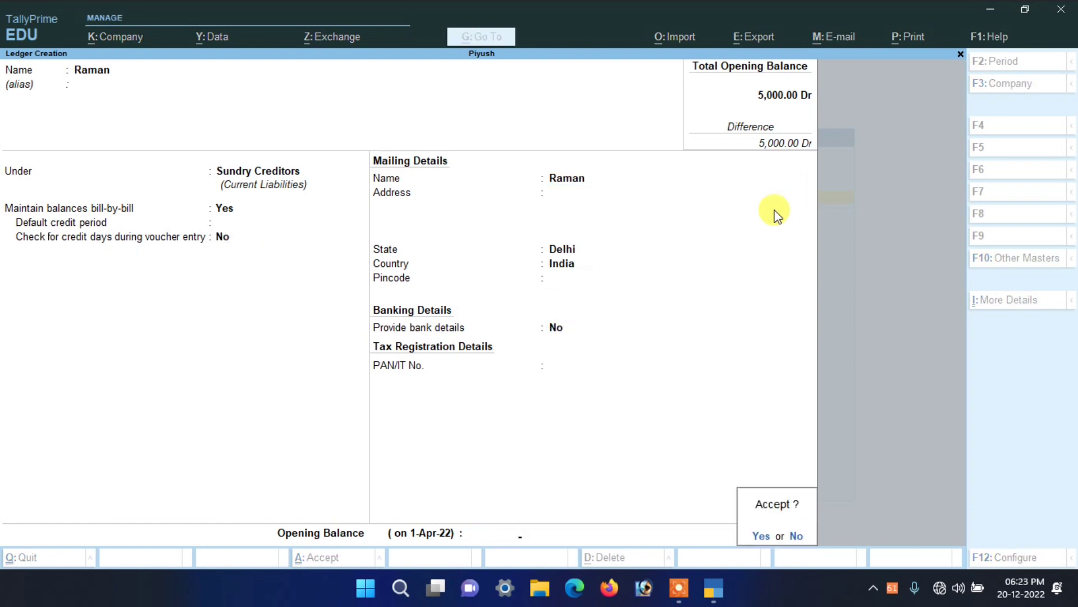
key("Return")
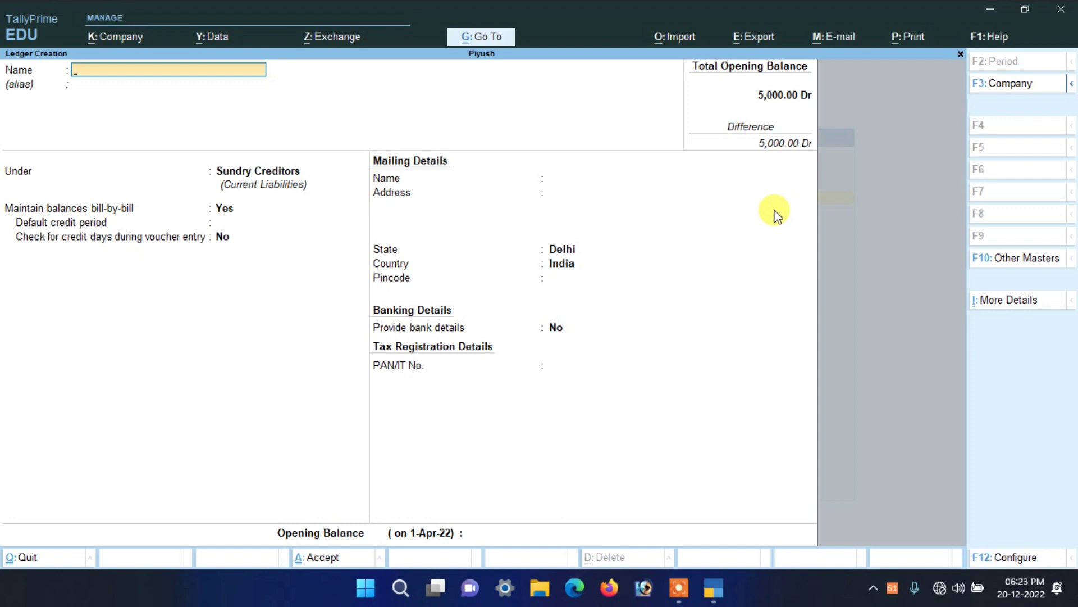
Create a ledger named Sales under Sales Accounts with the ledger type Not Applicable and a blank opening balance
type("Sales")
key("Return")
key("Return")
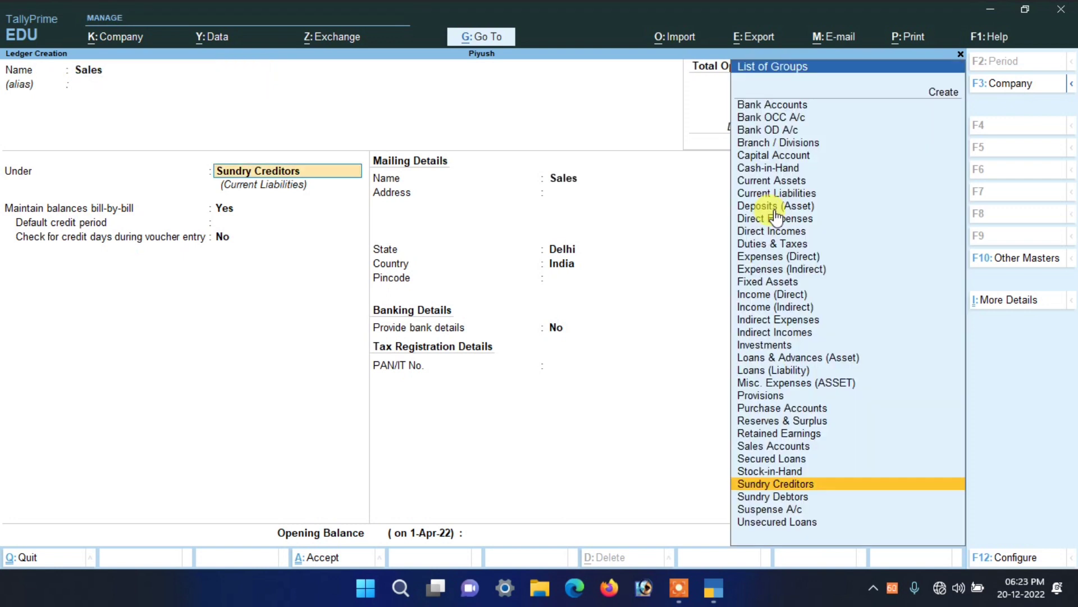
type("Sa")
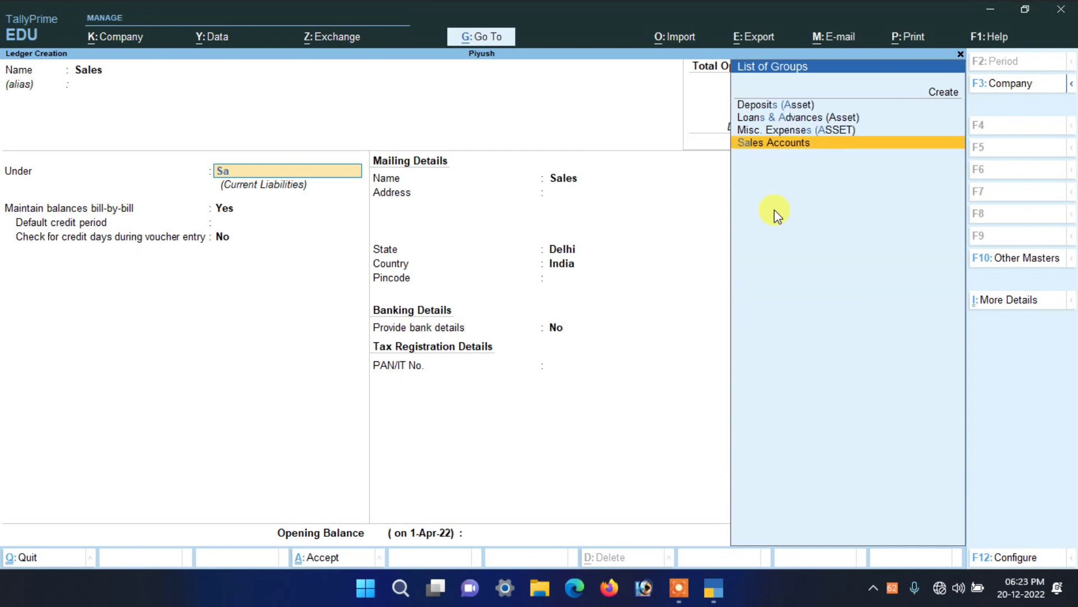
key("Return")
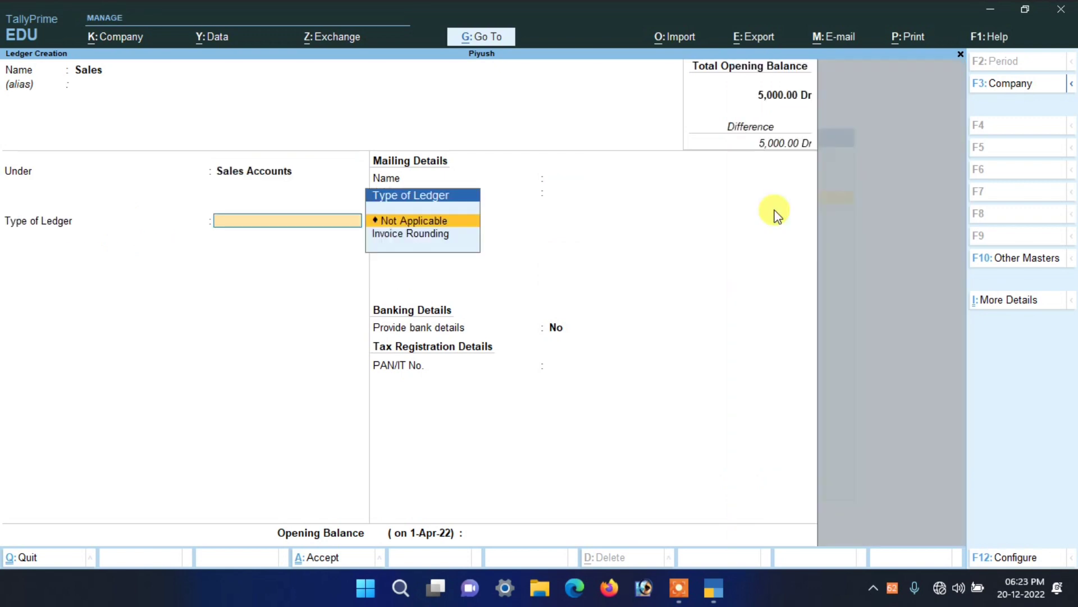
key("Return")
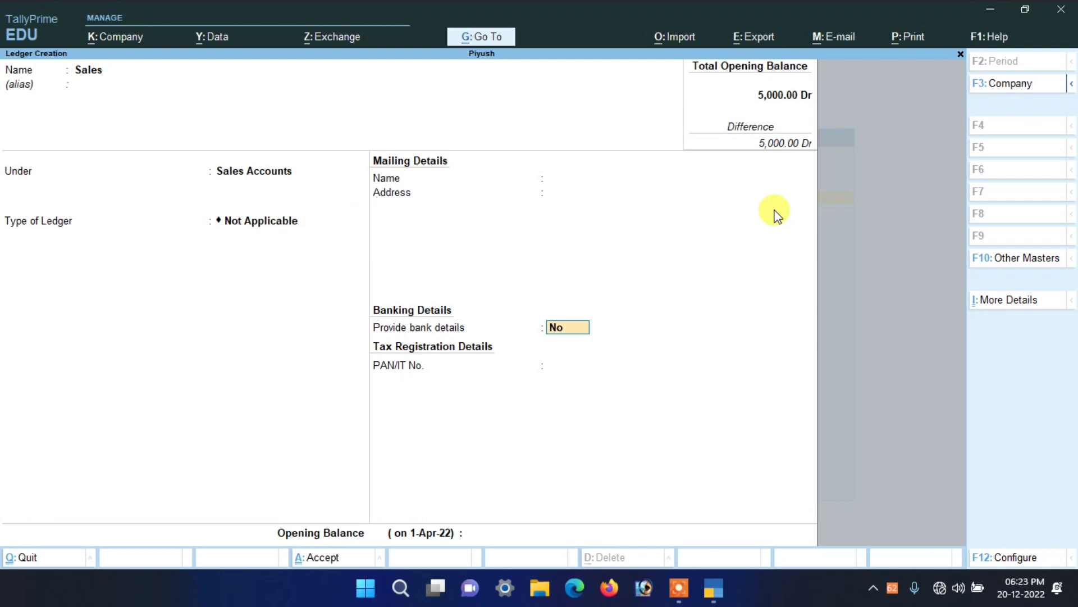
key("Return")
key("Return")
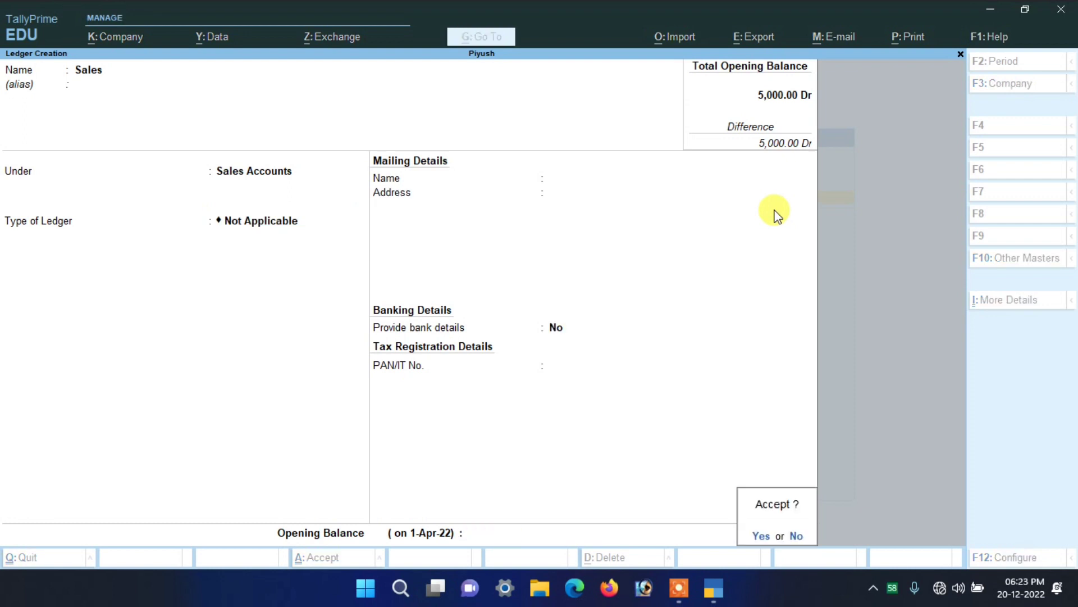
key("Return")
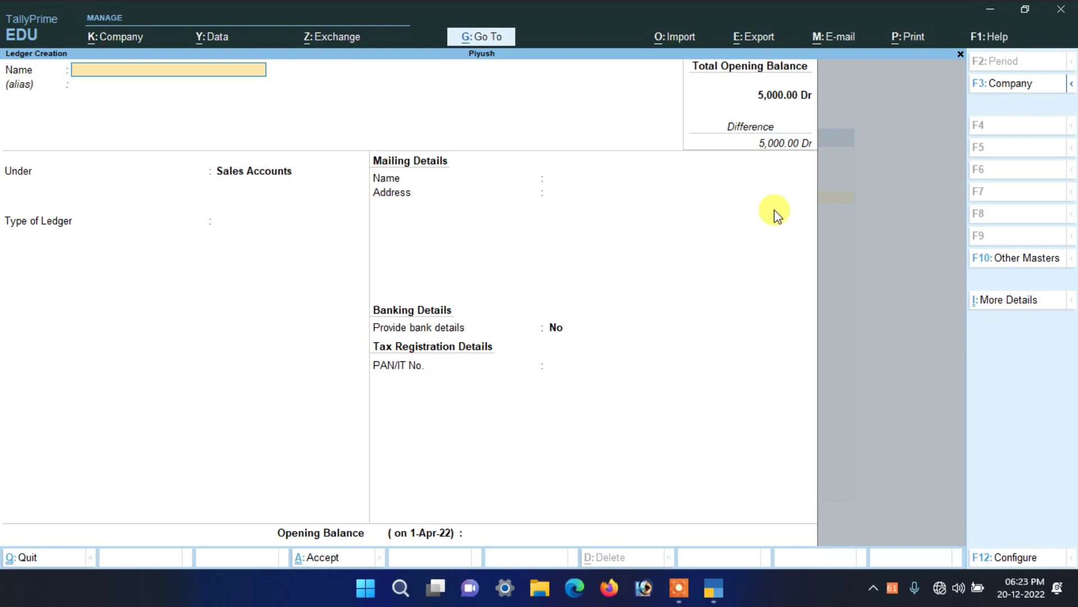
Enter the customer's name for the new ledger and place it under Sundry Debtors
type("Aman")
key("Return")
key("Return")
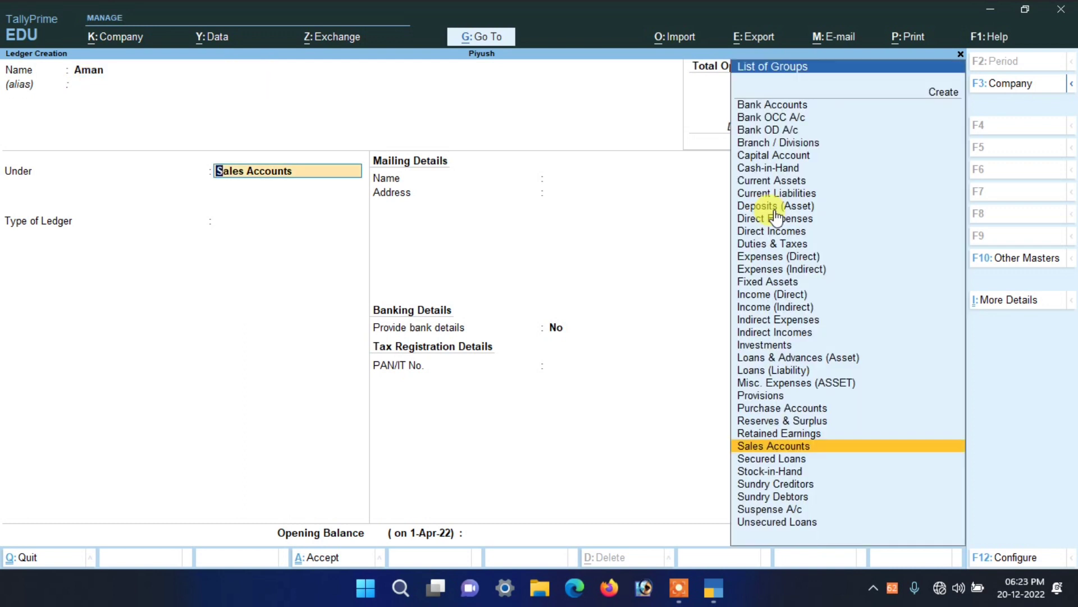
type("Su")
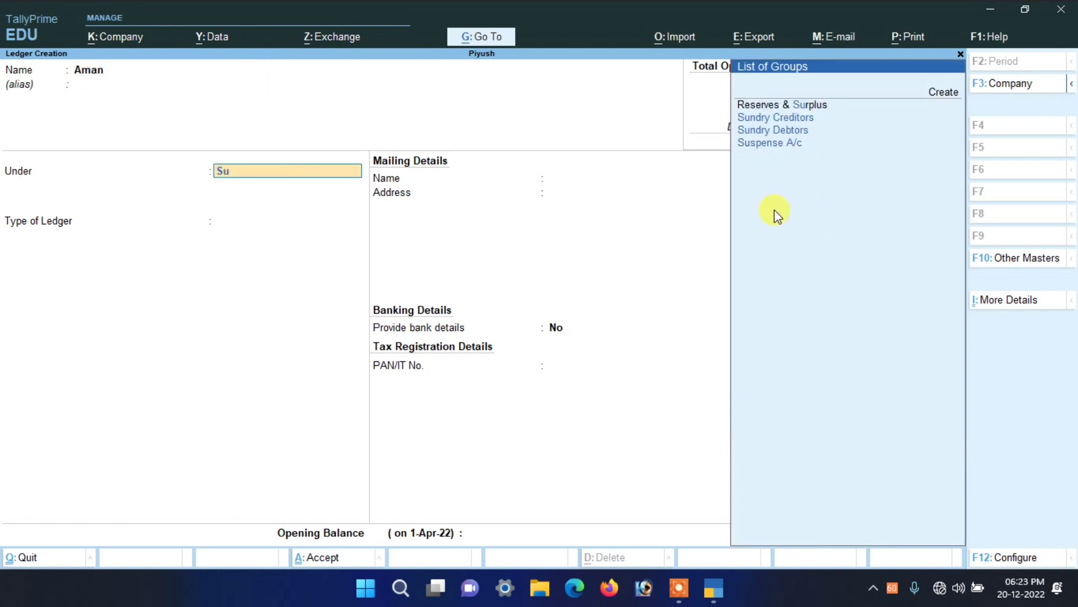
type("n")
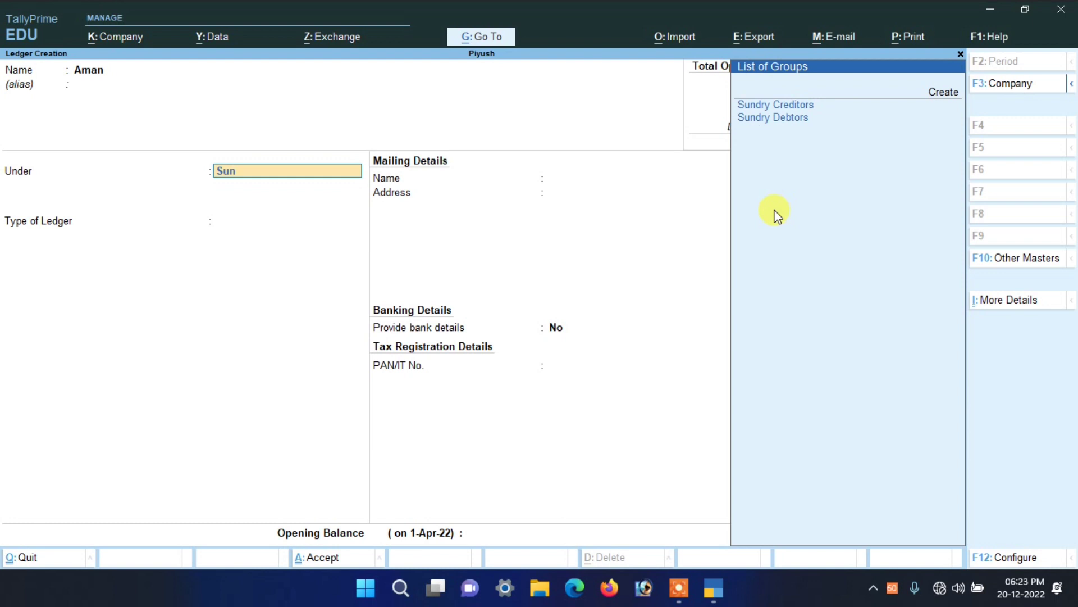
key("Down")
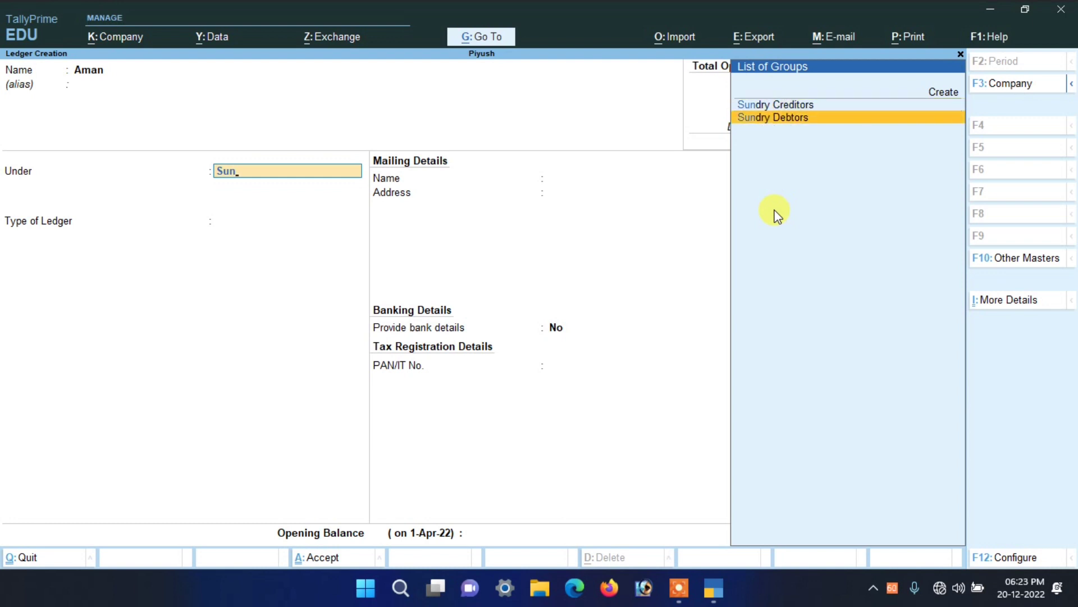
key("Return")
Save the customer ledger with bill-by-bill balances set to Yes and a blank opening balance, and leave ledger creation
key("Return")
key("Return")
key("Return")
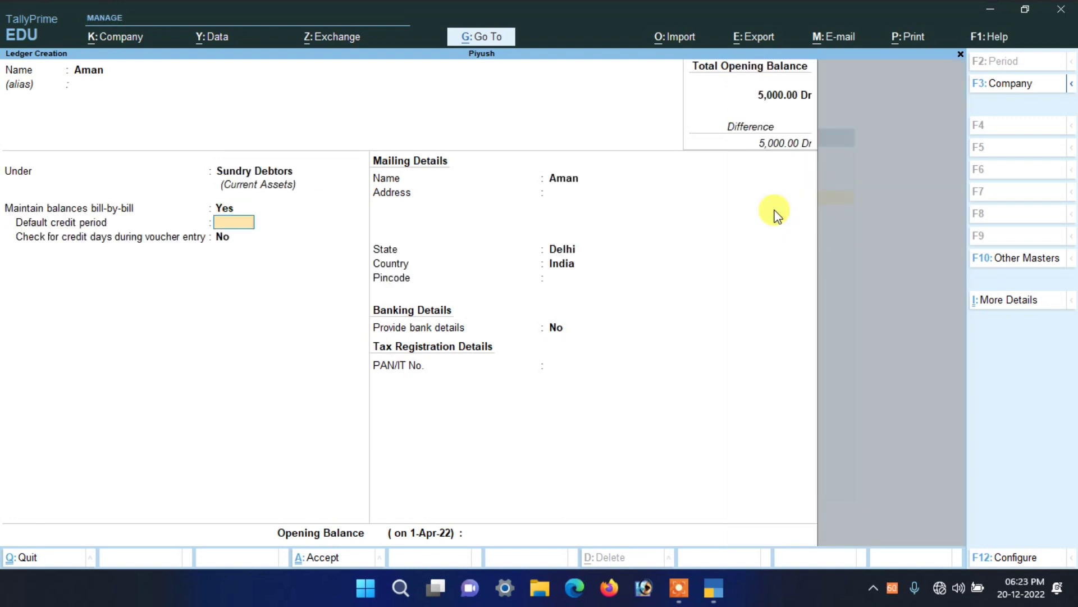
key("Return")
key("Return")
key("Return")
key("Return")
key("Return")
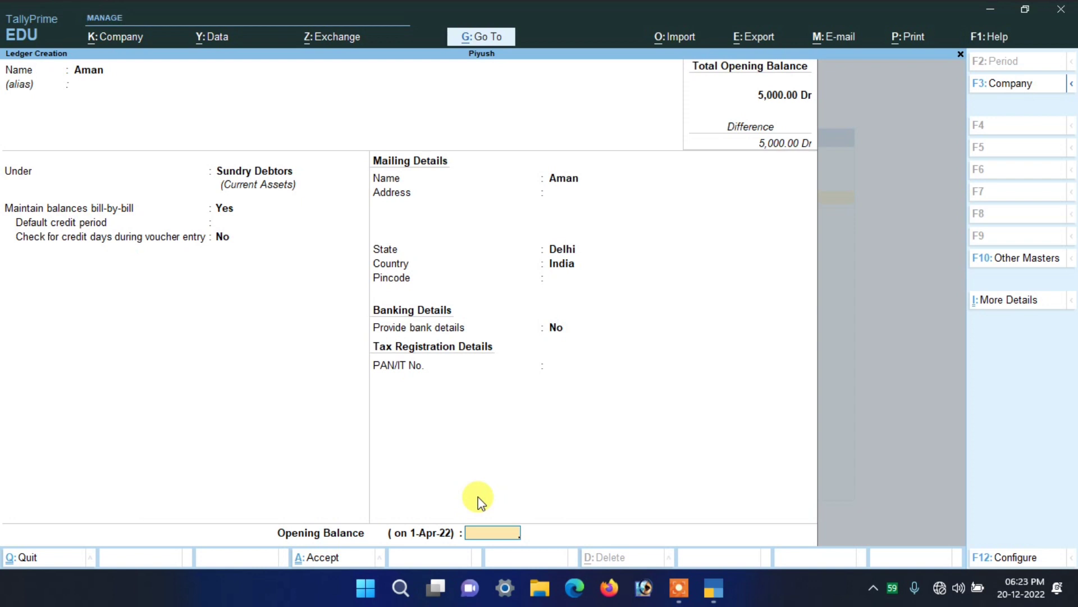
key("Return")
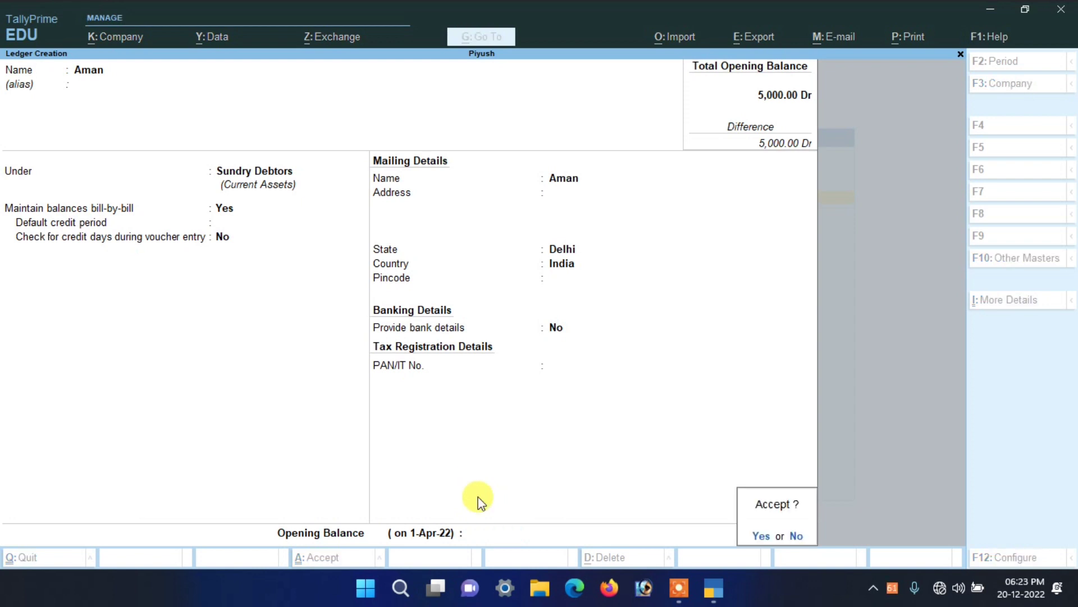
key("Return")
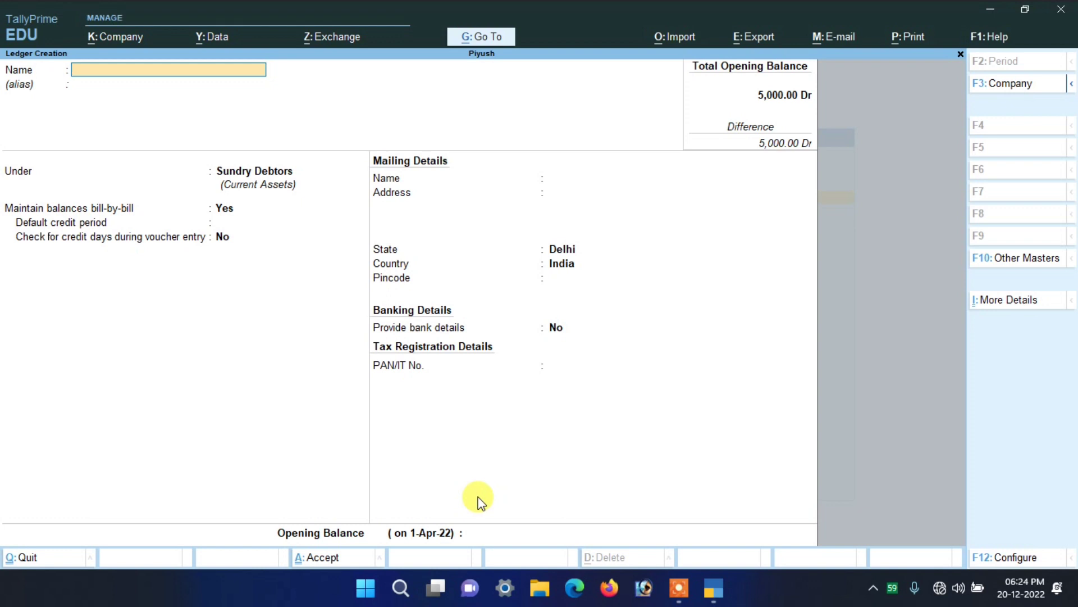
key("Escape")
key("y")
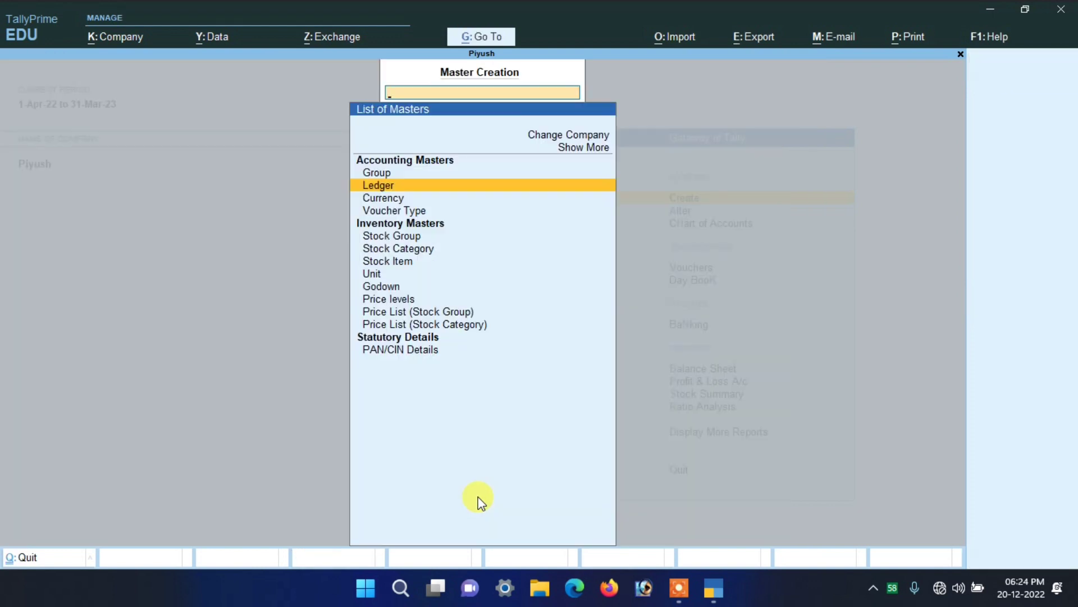
key("Escape")
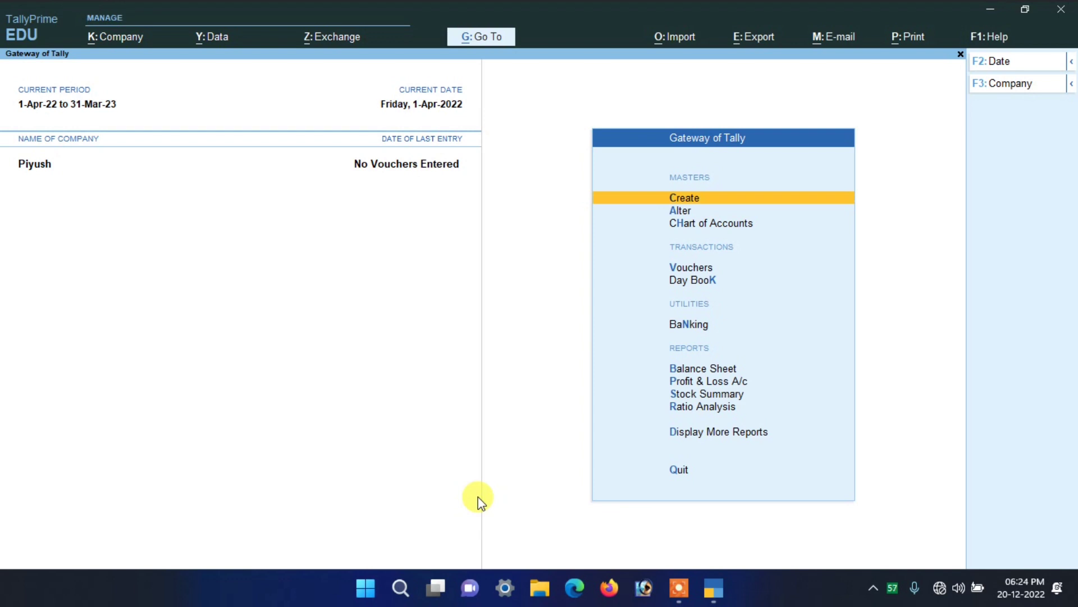
Delete the customer's ledger under Sundry Debtors through master alteration and return to the Gateway of Tally
key("Down")
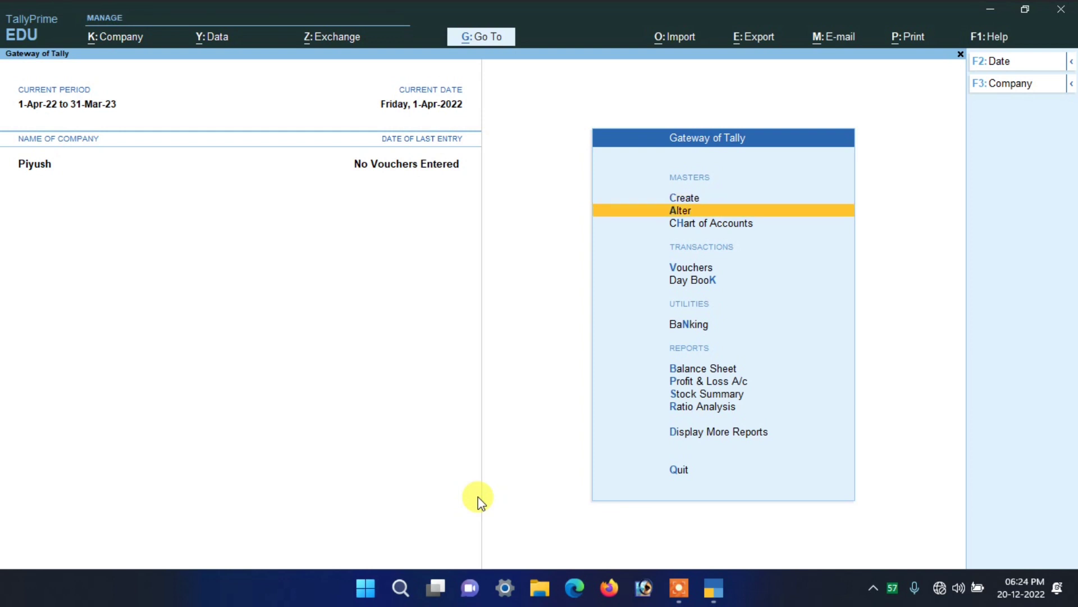
key("Return")
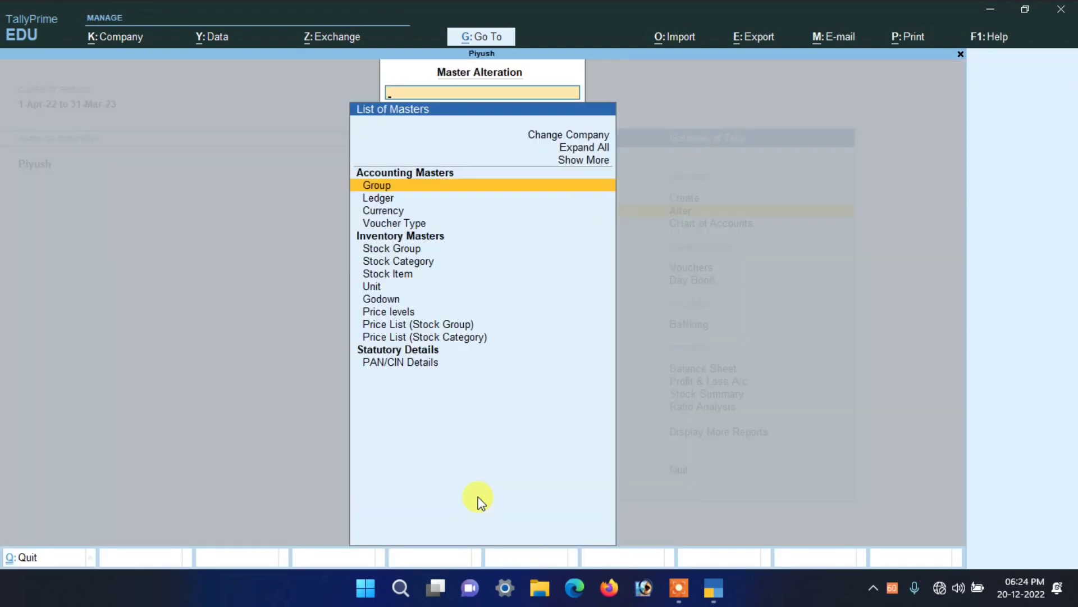
key("Down")
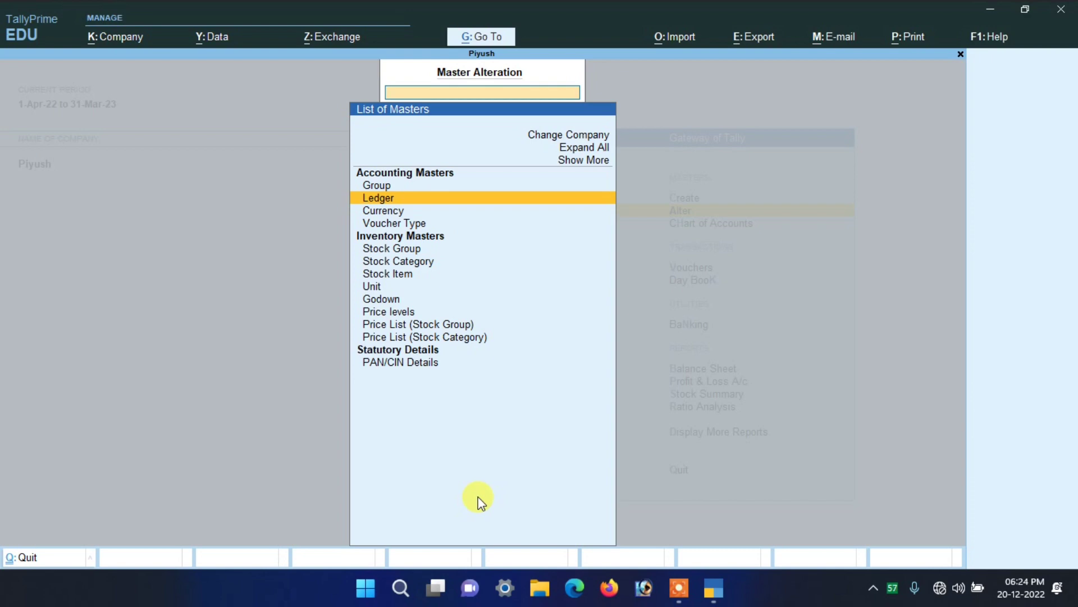
key("Return")
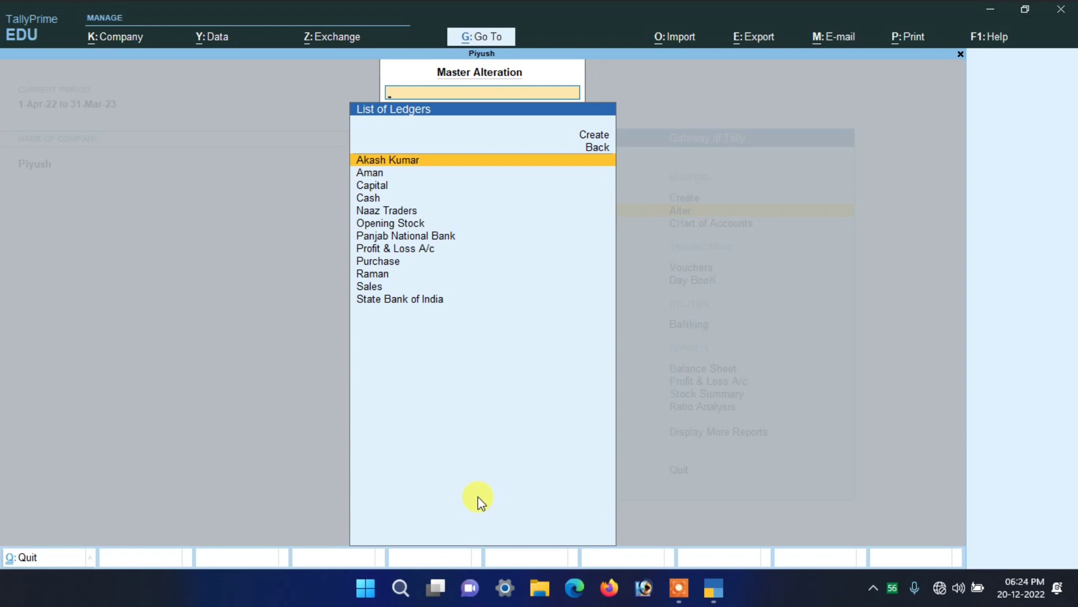
key("Down")
key("Return")
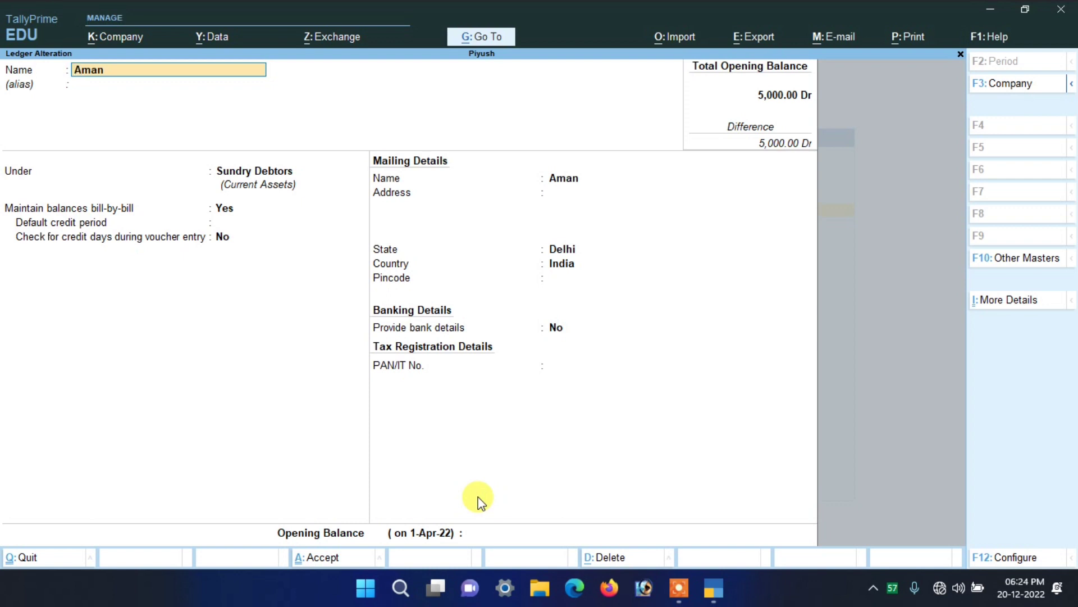
key("alt")
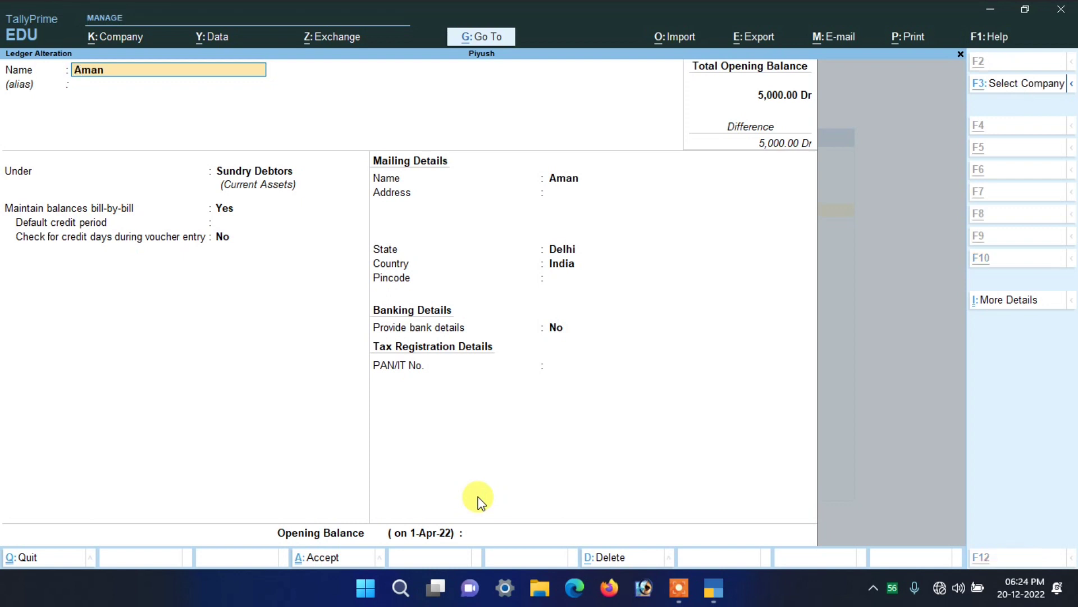
key("alt+d")
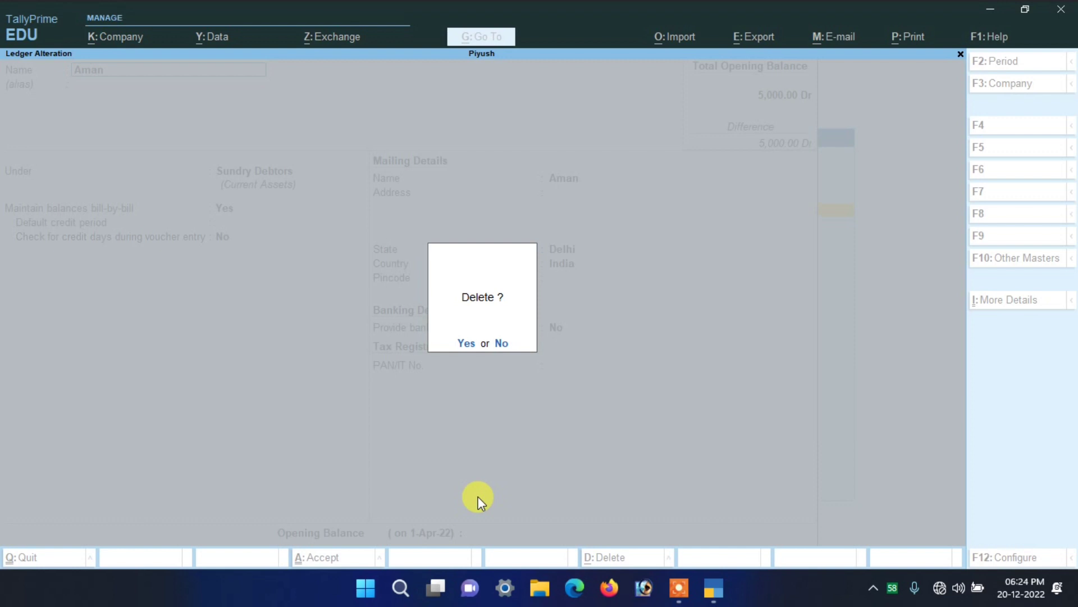
key("y")
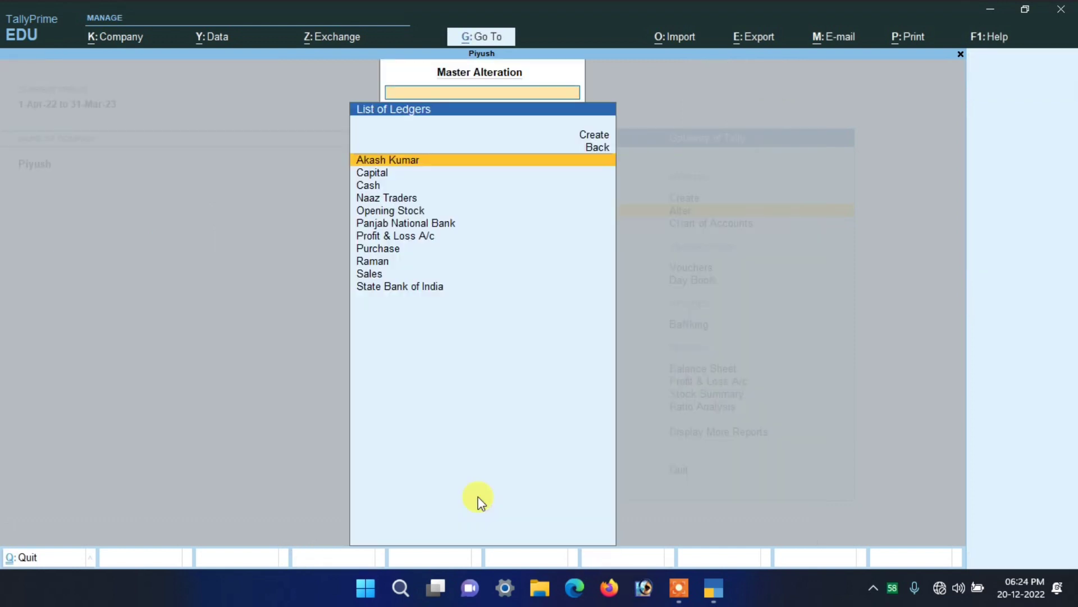
key("Escape")
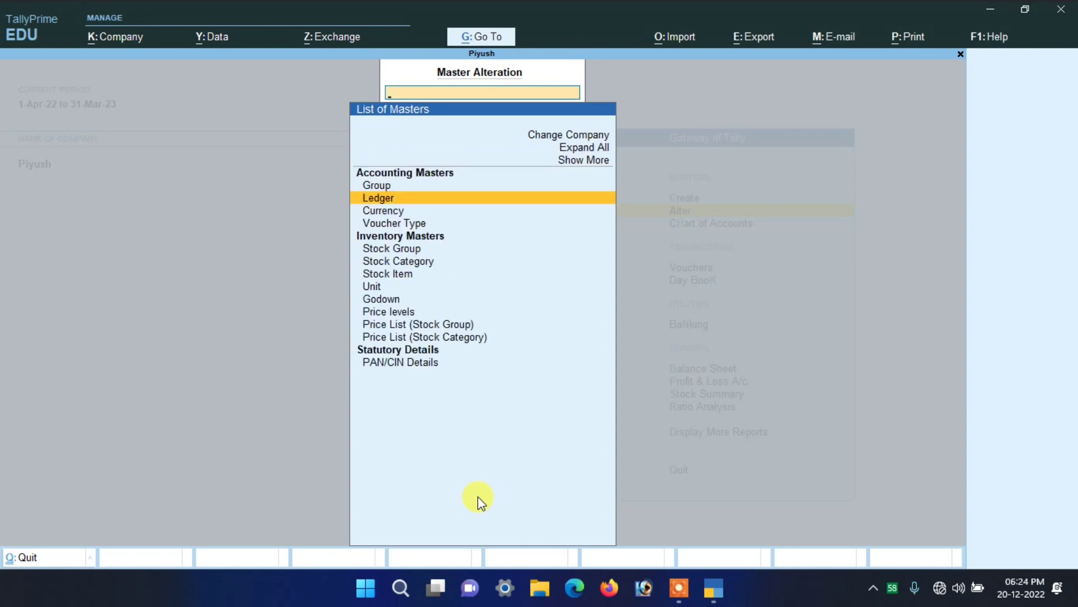
key("Escape")
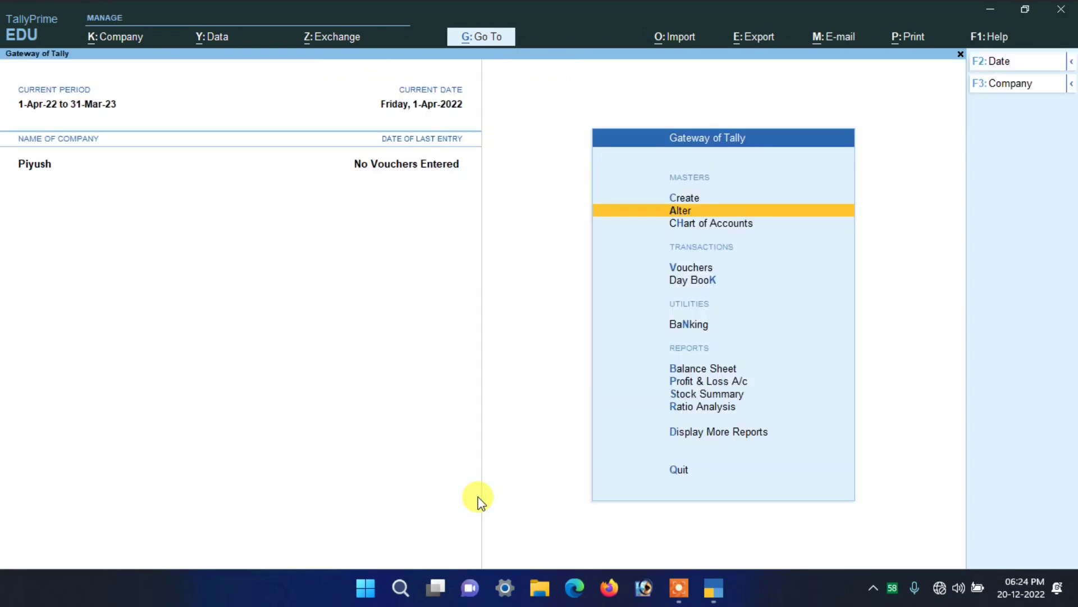